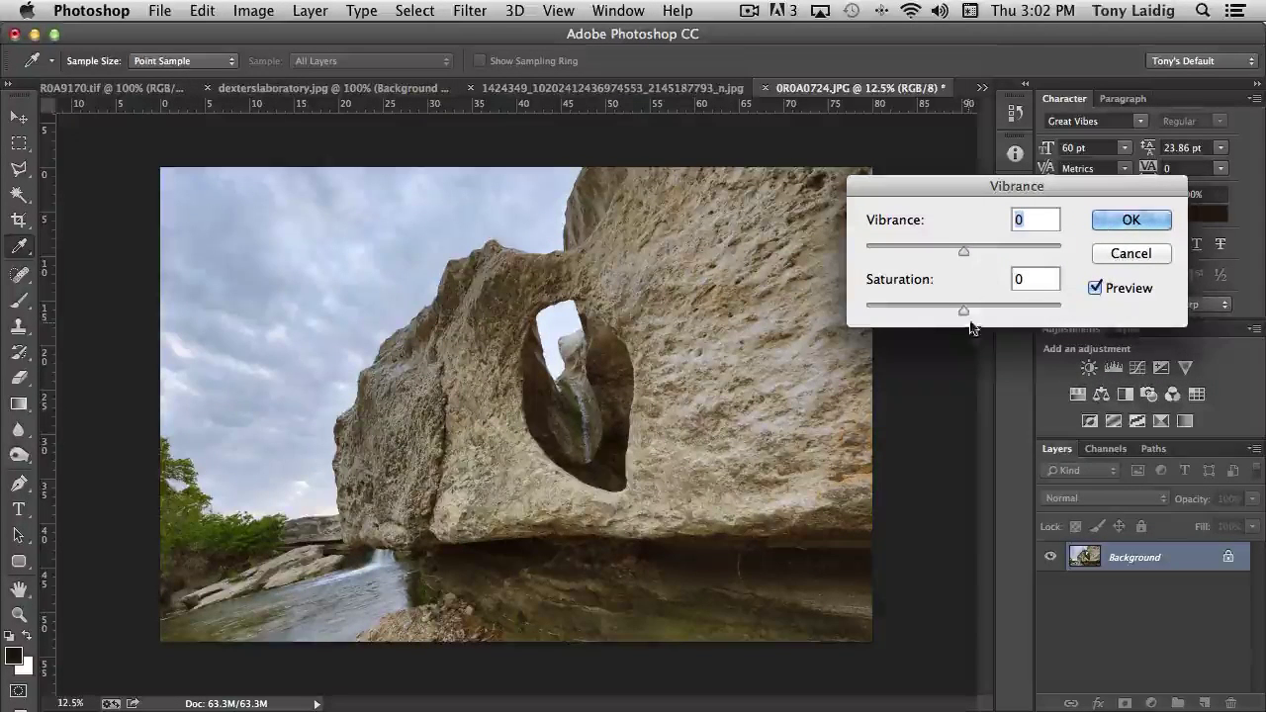
Try a Vibrance adjustment on the photo with Vibrance +26 and Saturation +14, and discard it
{"action": "left_click", "coordinate": [965, 251]}
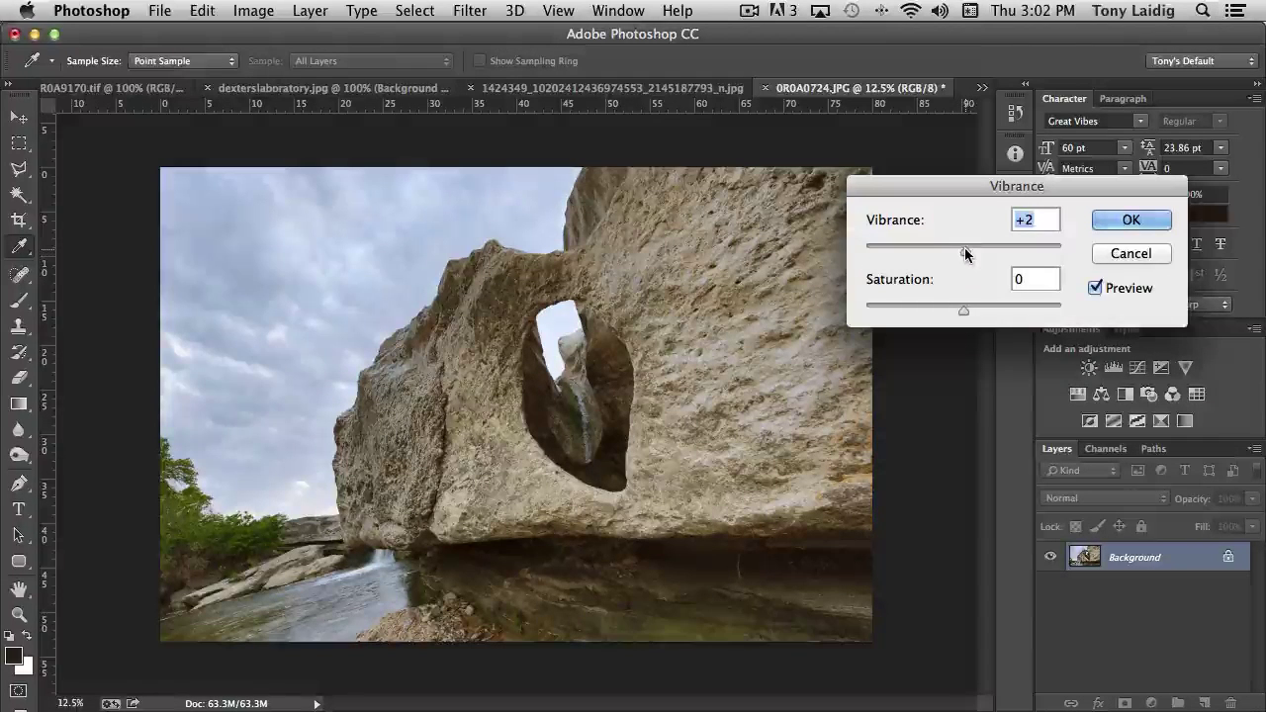
{"action": "left_click_drag", "start_coordinate": [966, 255], "coordinate": [1022, 249]}
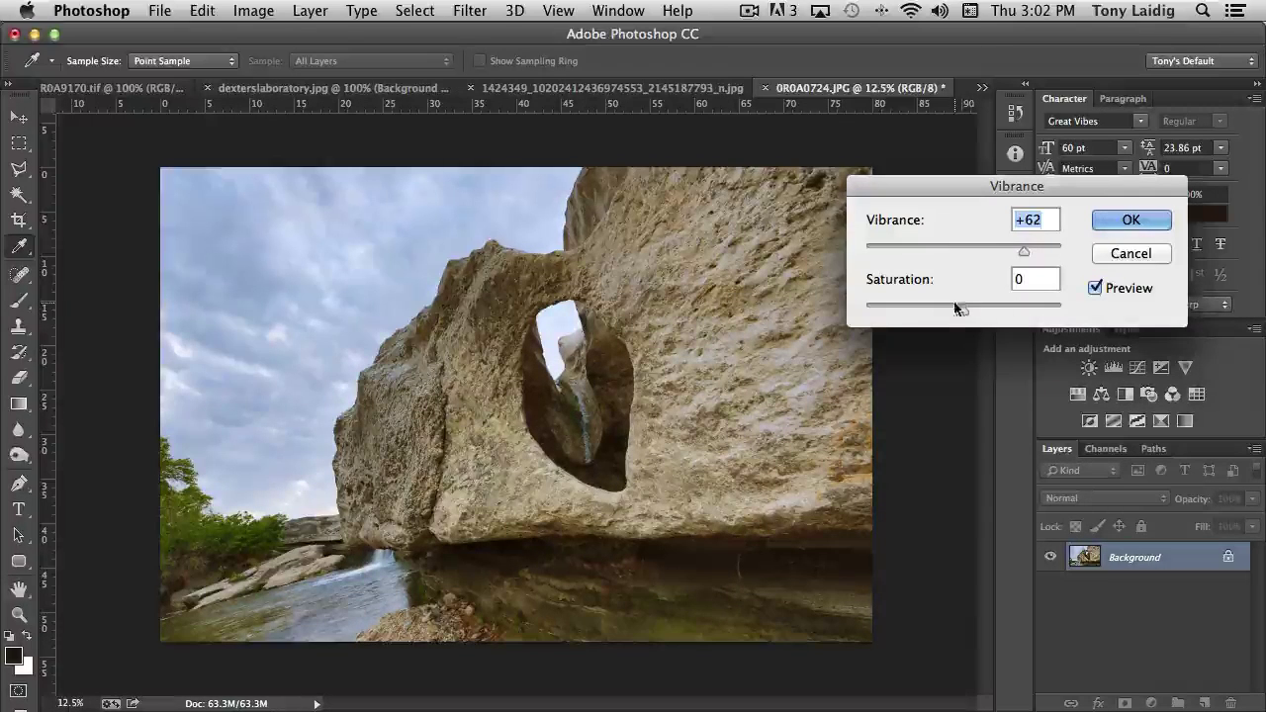
{"action": "left_click_drag", "start_coordinate": [1022, 254], "coordinate": [961, 265]}
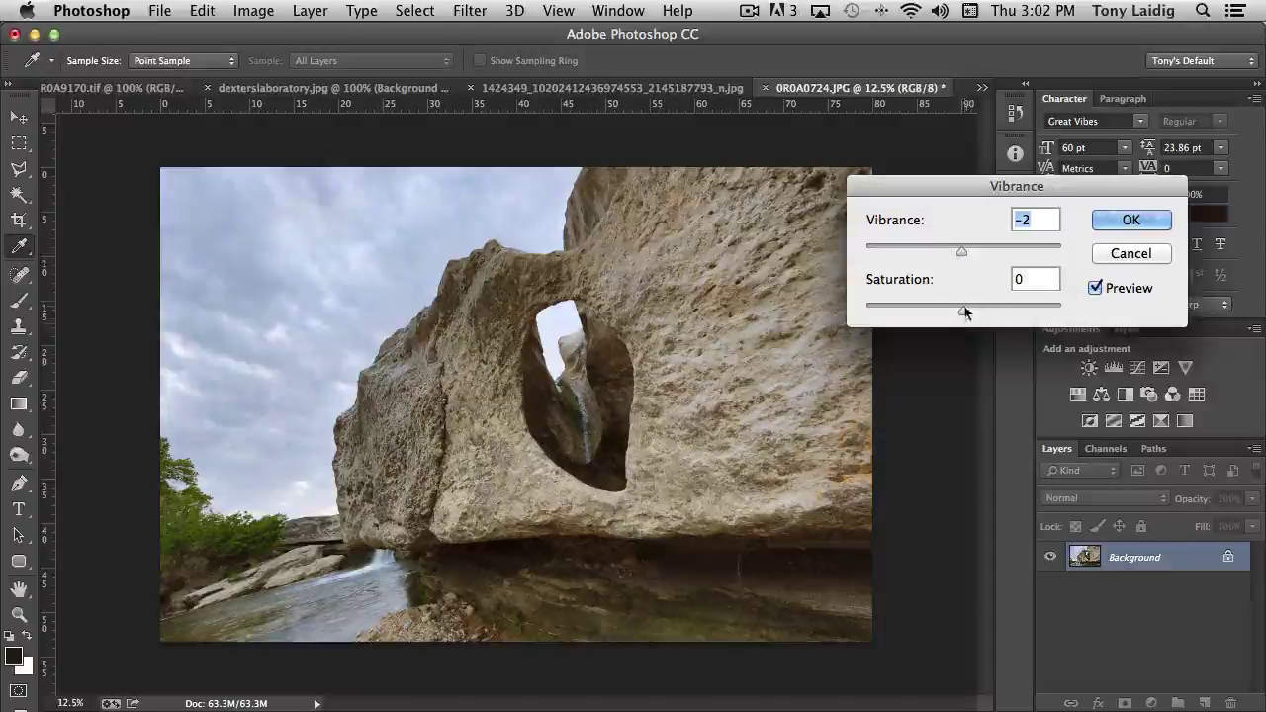
{"action": "mouse_move", "coordinate": [964, 312]}
{"action": "left_mouse_down"}
{"action": "mouse_move", "coordinate": [1065, 309]}
{"action": "mouse_move", "coordinate": [957, 312]}
{"action": "mouse_move", "coordinate": [978, 312]}
{"action": "left_mouse_up"}
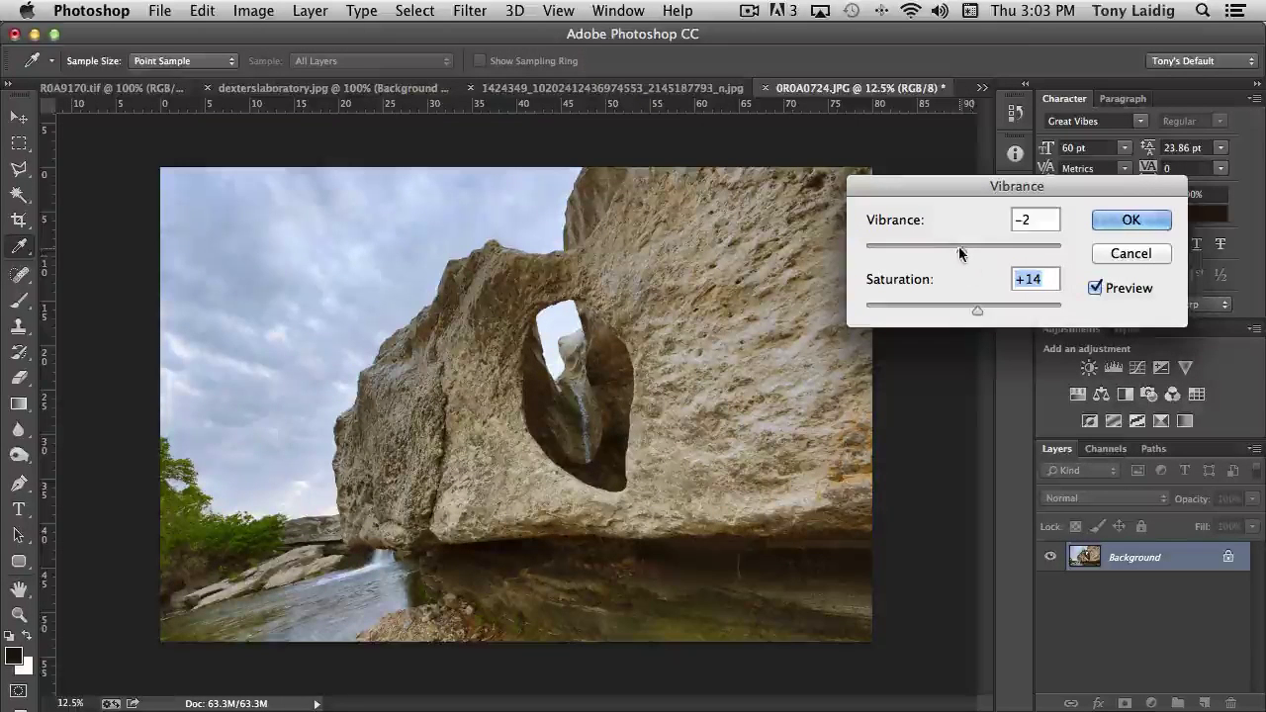
{"action": "left_click_drag", "start_coordinate": [959, 246], "coordinate": [987, 247]}
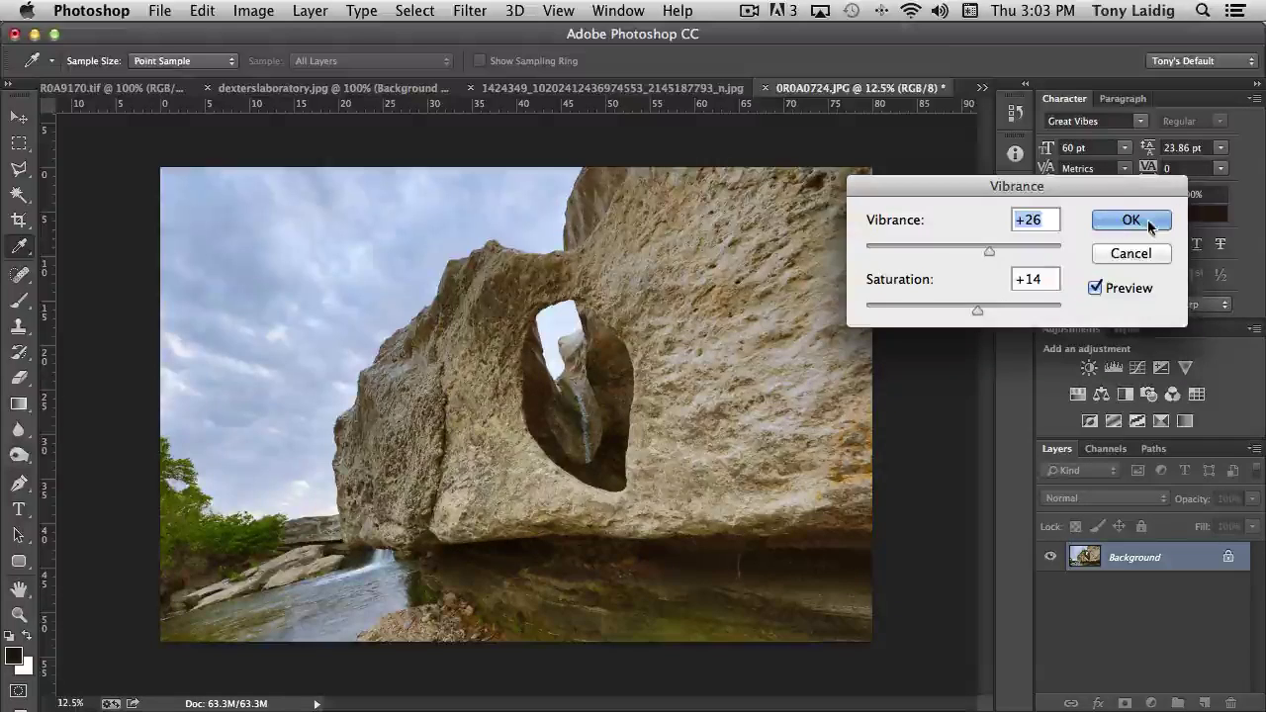
{"action": "left_click", "coordinate": [1130, 254]}
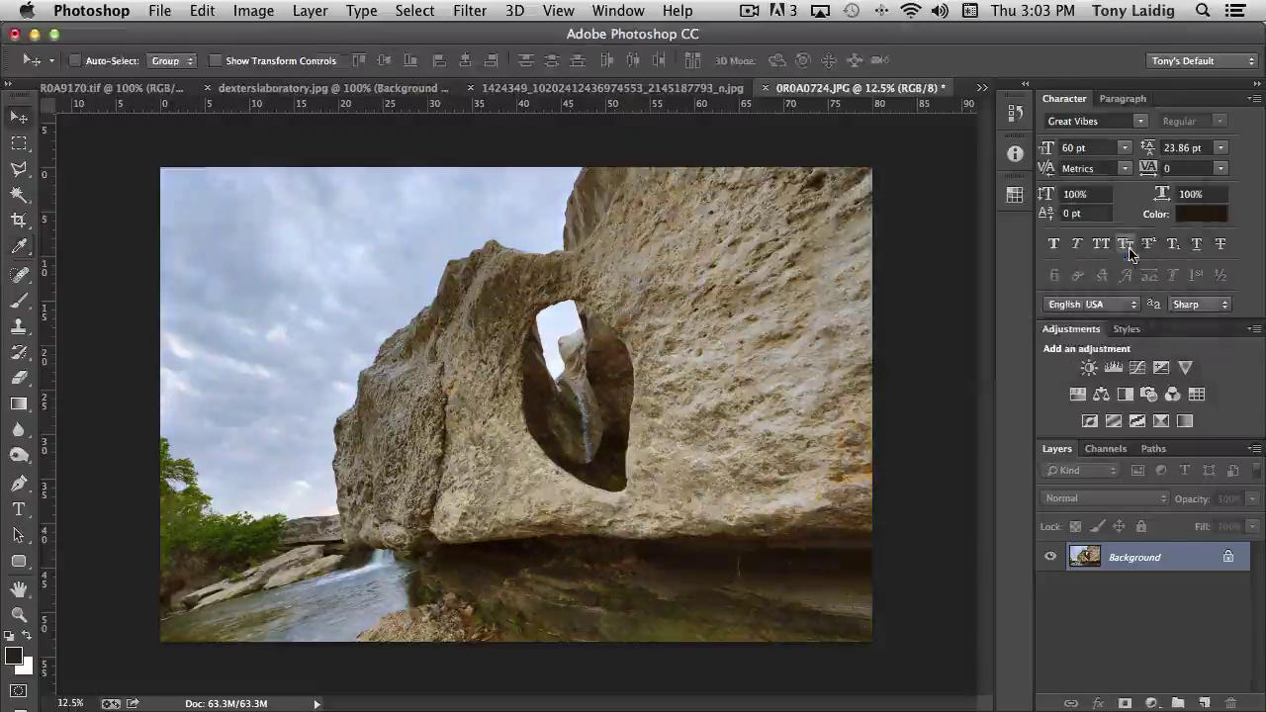
Try a Hue/Saturation adjustment on the Master range with Hue +84 and Saturation +27
{"action": "left_click", "coordinate": [242, 14]}
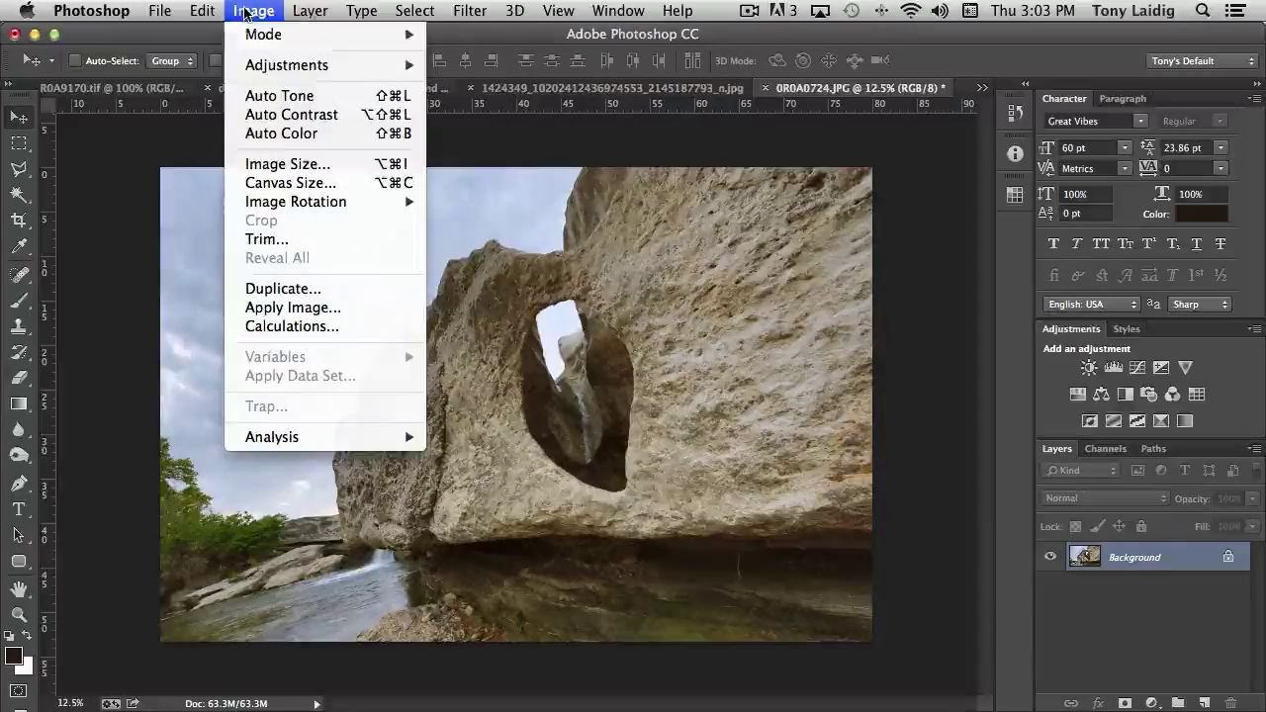
{"action": "mouse_move", "coordinate": [287, 64]}
{"action": "left_click", "coordinate": [538, 172]}
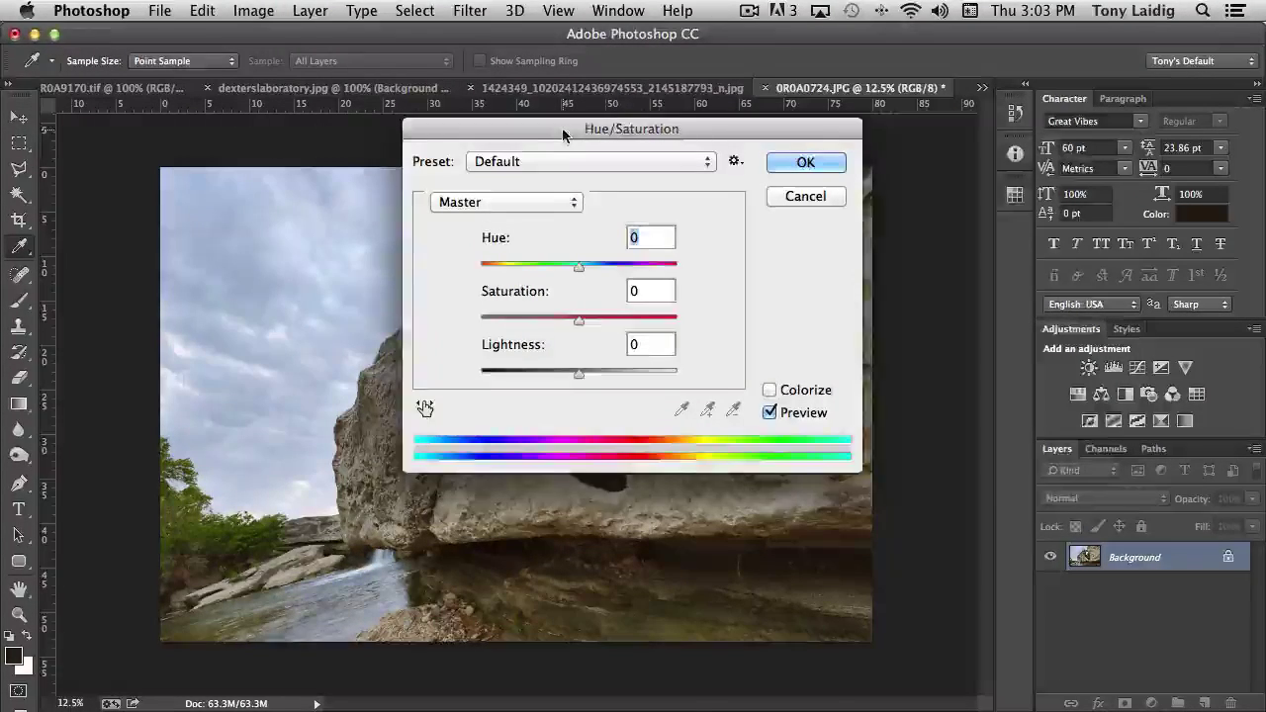
{"action": "left_click_drag", "start_coordinate": [593, 129], "coordinate": [844, 130]}
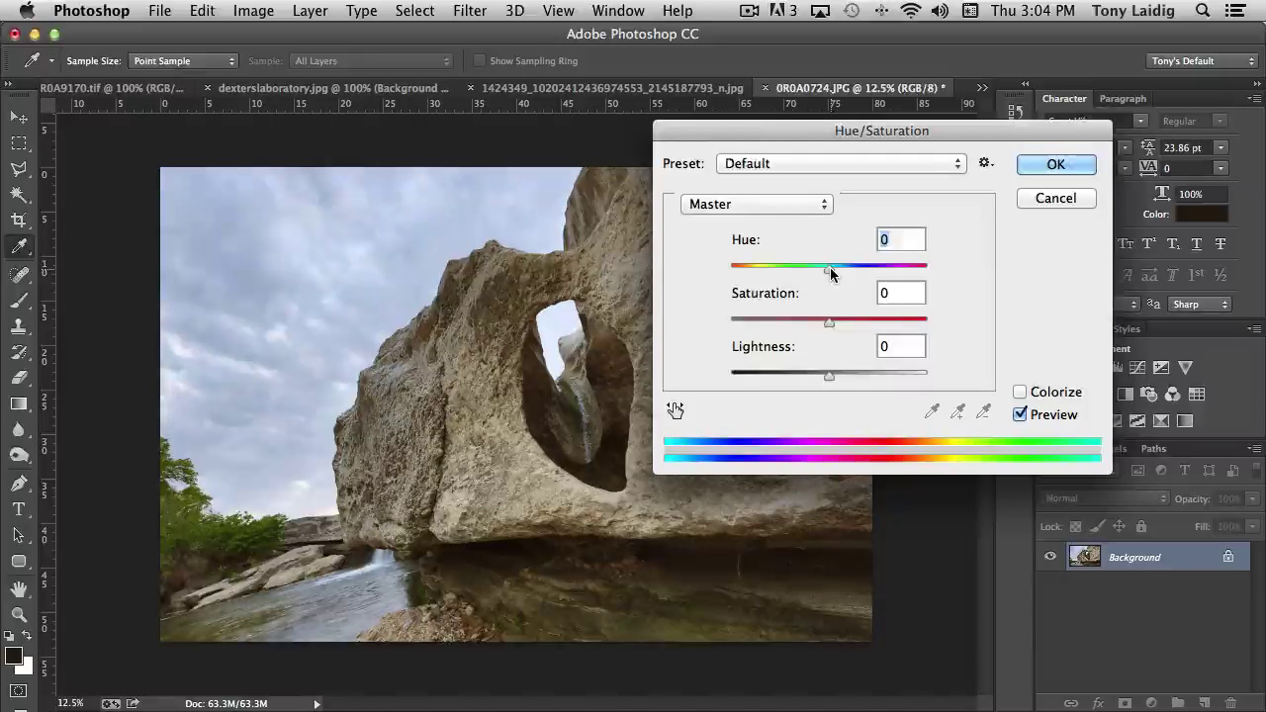
{"action": "left_click_drag", "start_coordinate": [829, 270], "coordinate": [889, 279]}
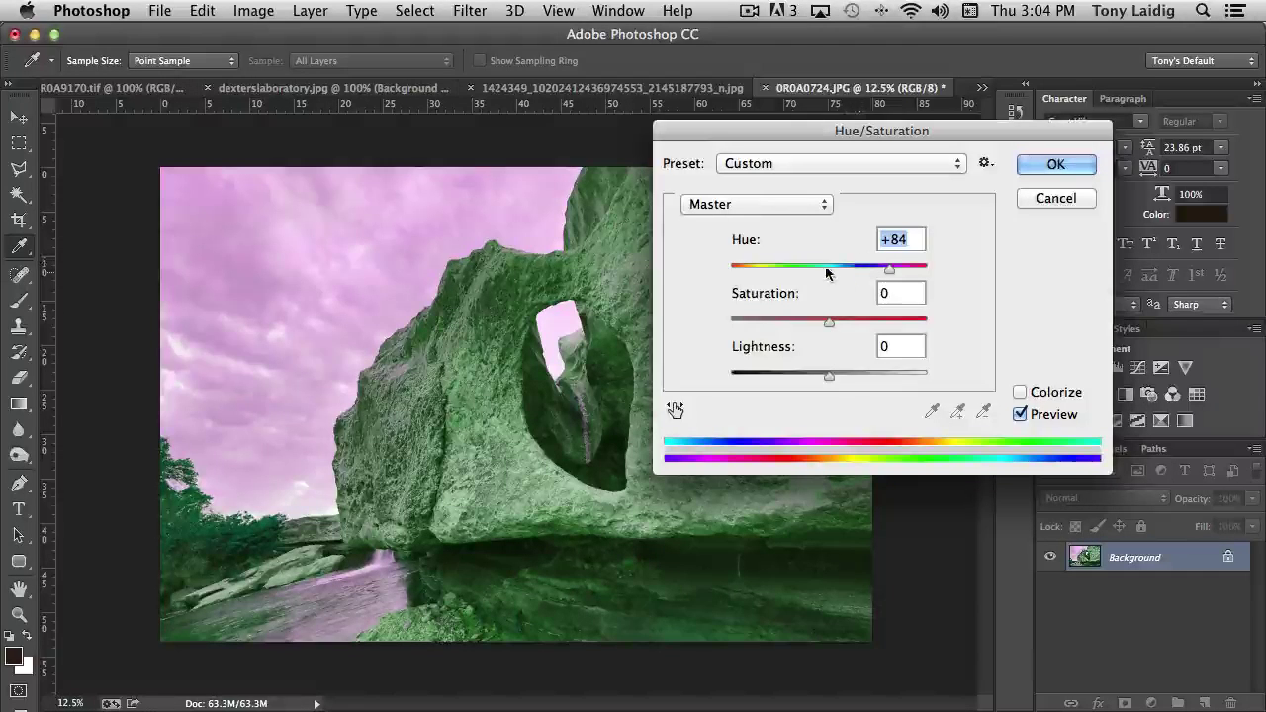
{"action": "left_click", "coordinate": [762, 204]}
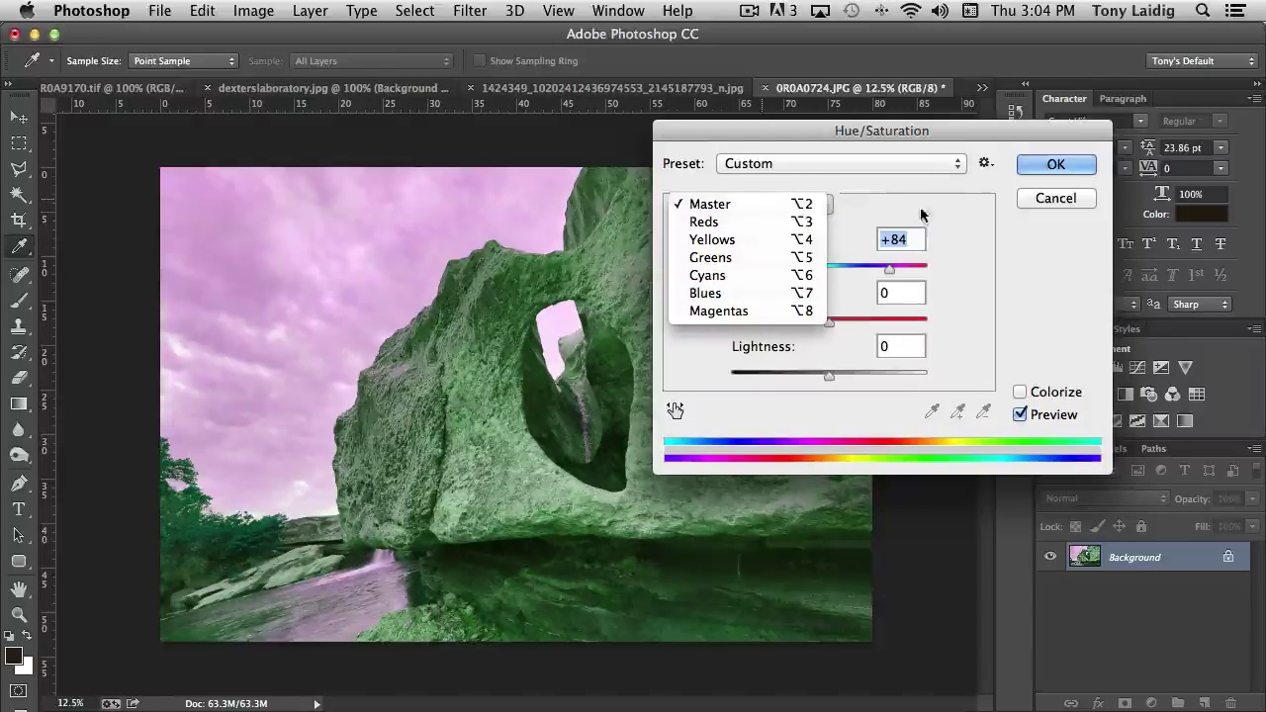
{"action": "left_click", "coordinate": [887, 204]}
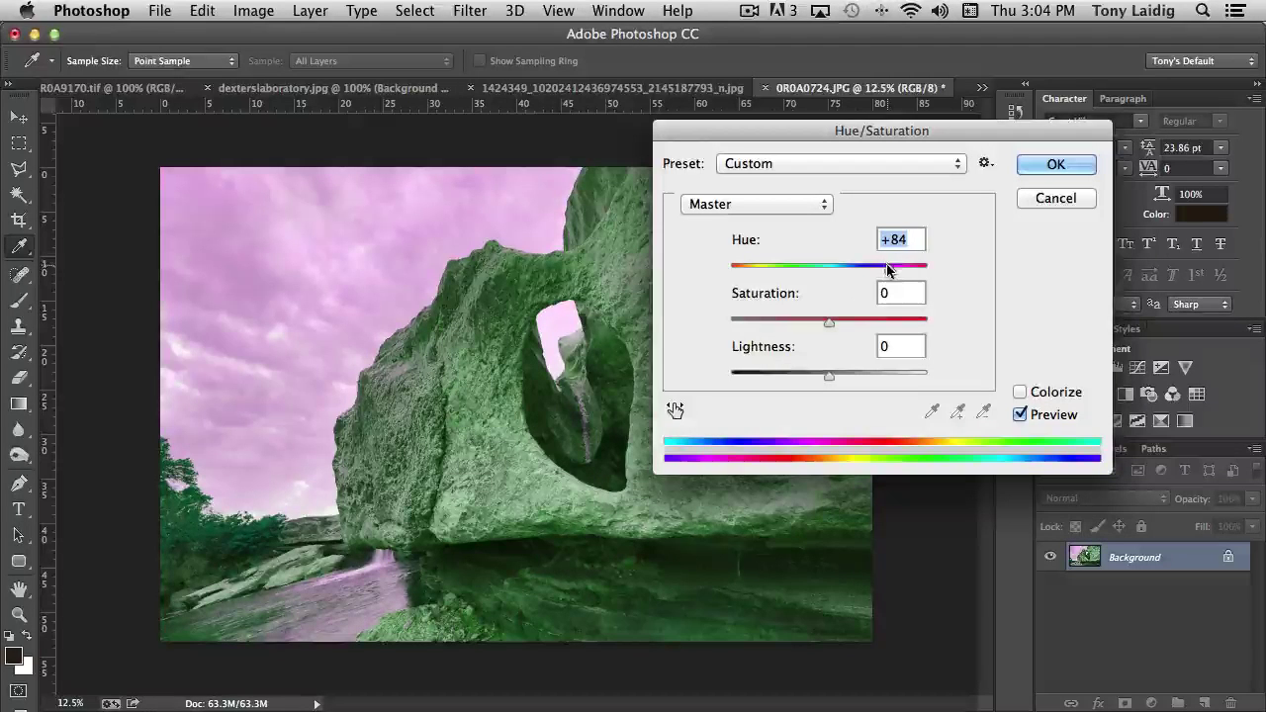
{"action": "left_click_drag", "start_coordinate": [829, 325], "coordinate": [831, 382]}
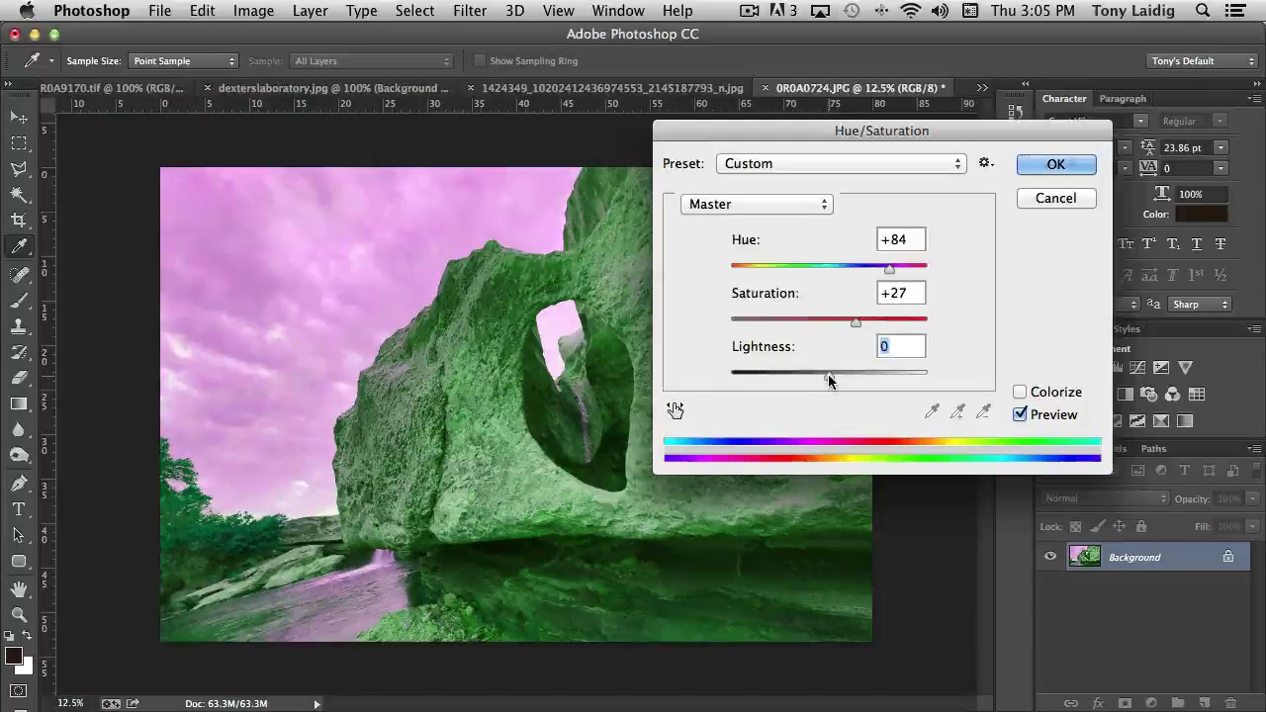
Turn on Colorize in Hue/Saturation and try different tints, ending with Hue 38 and Saturation 53
{"action": "left_click", "coordinate": [1019, 394]}
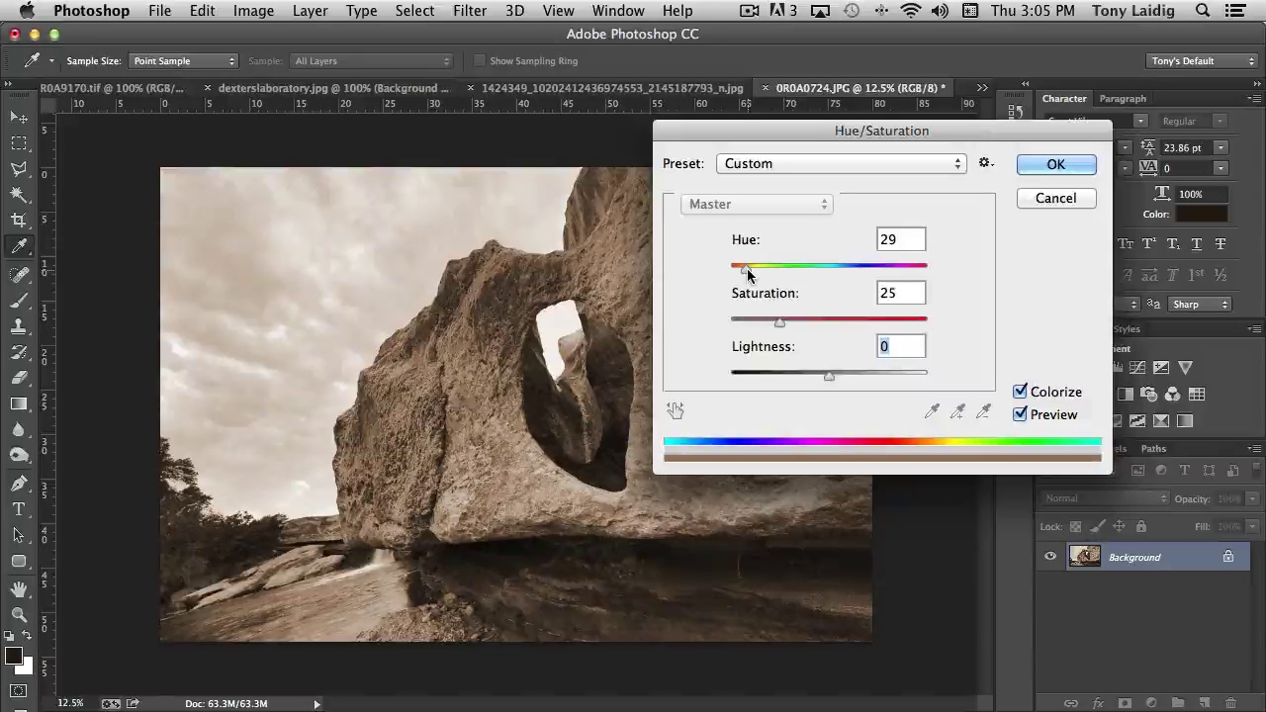
{"action": "left_click_drag", "start_coordinate": [746, 273], "coordinate": [915, 274]}
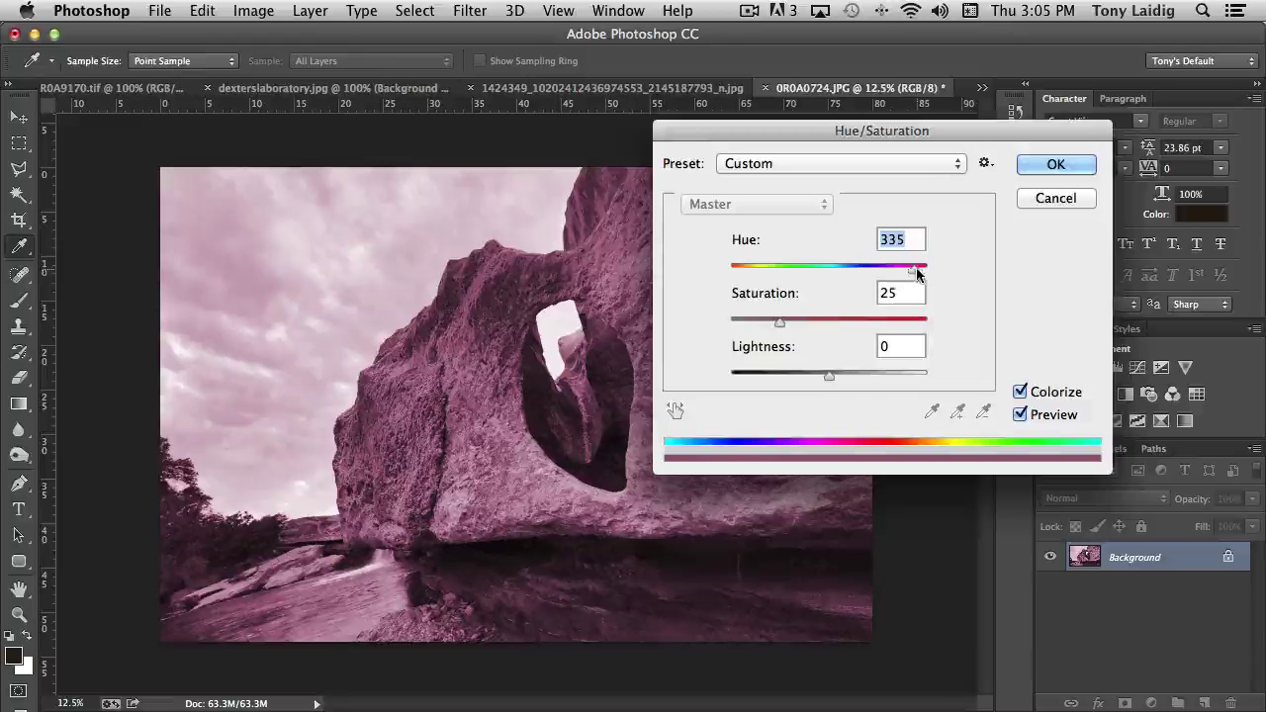
{"action": "left_click_drag", "start_coordinate": [915, 274], "coordinate": [901, 277]}
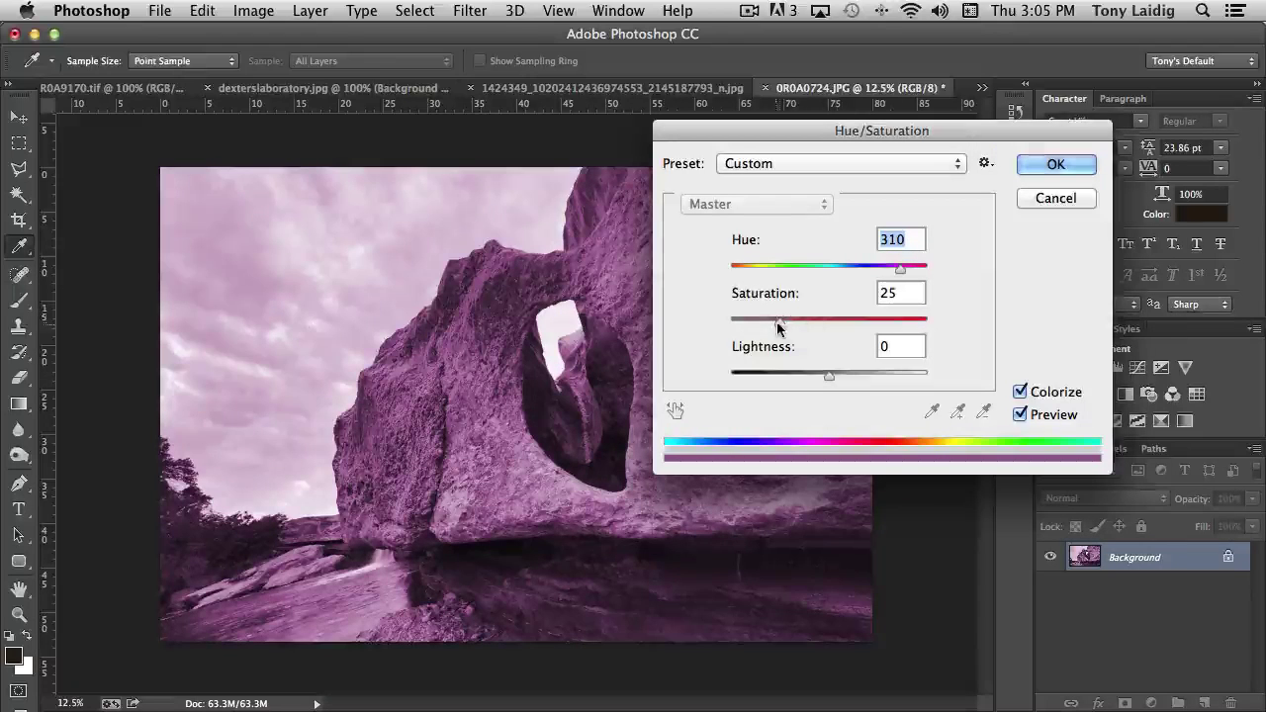
{"action": "mouse_move", "coordinate": [778, 325]}
{"action": "left_mouse_down"}
{"action": "mouse_move", "coordinate": [821, 324]}
{"action": "mouse_move", "coordinate": [766, 322]}
{"action": "left_mouse_up"}
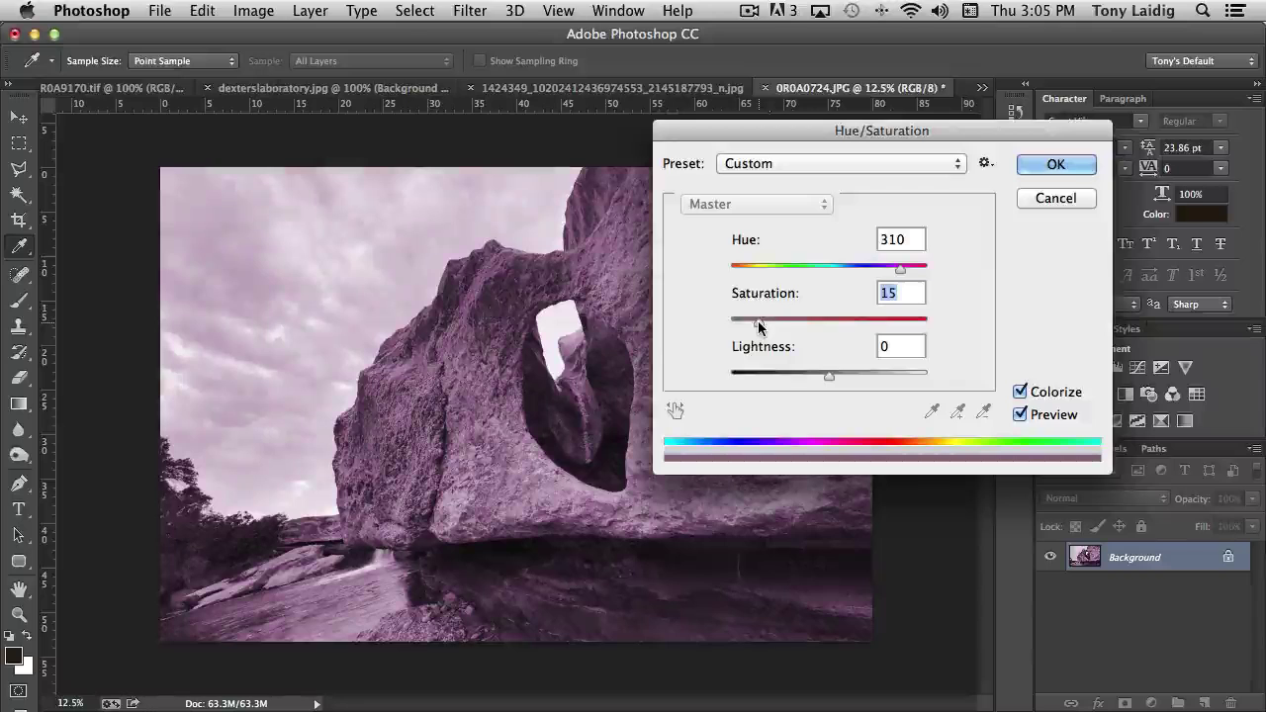
{"action": "left_click_drag", "start_coordinate": [898, 273], "coordinate": [751, 281]}
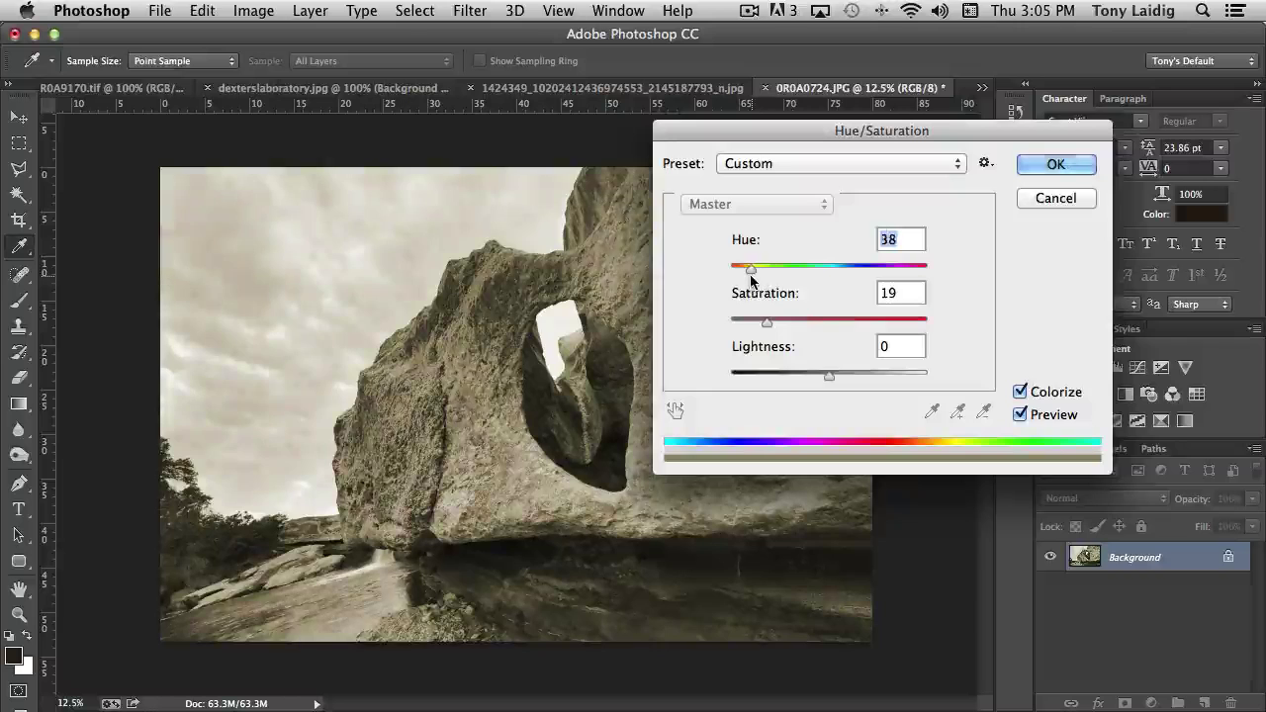
{"action": "left_click_drag", "start_coordinate": [767, 324], "coordinate": [834, 328]}
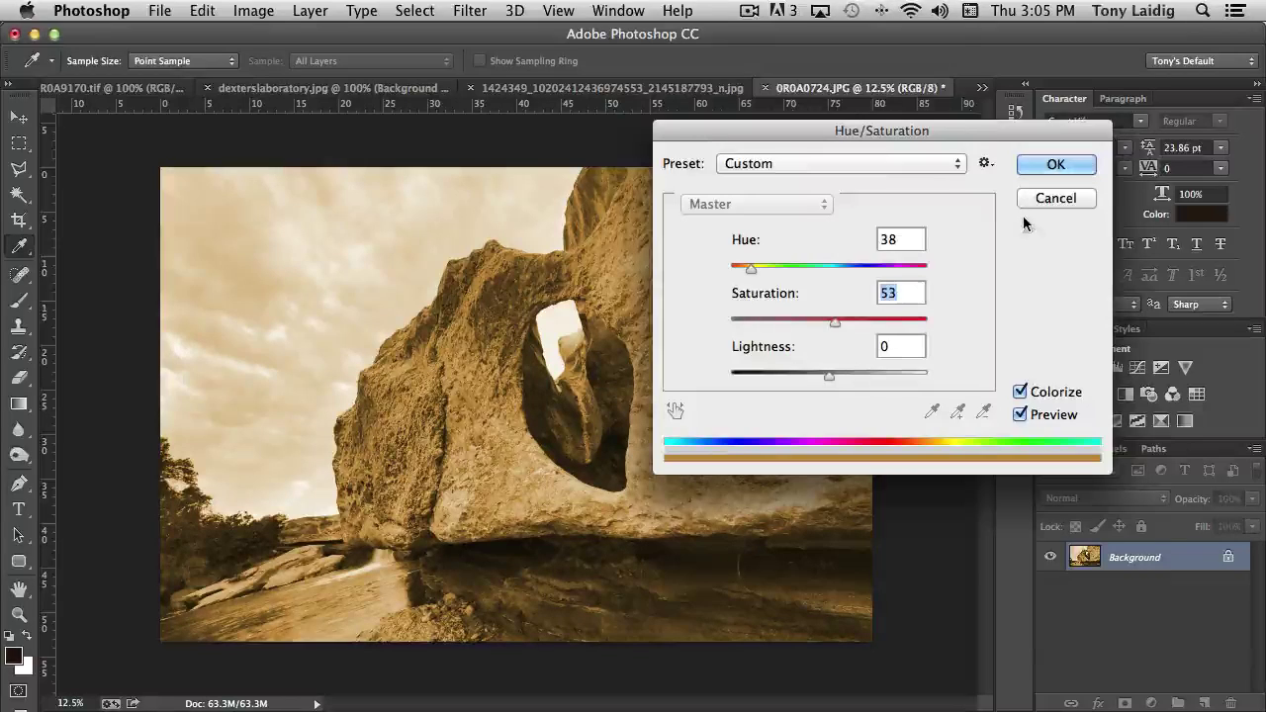
Try the Cyanotype preset, look through the preset options, and discard the Hue/Saturation adjustment
{"action": "left_click", "coordinate": [876, 164]}
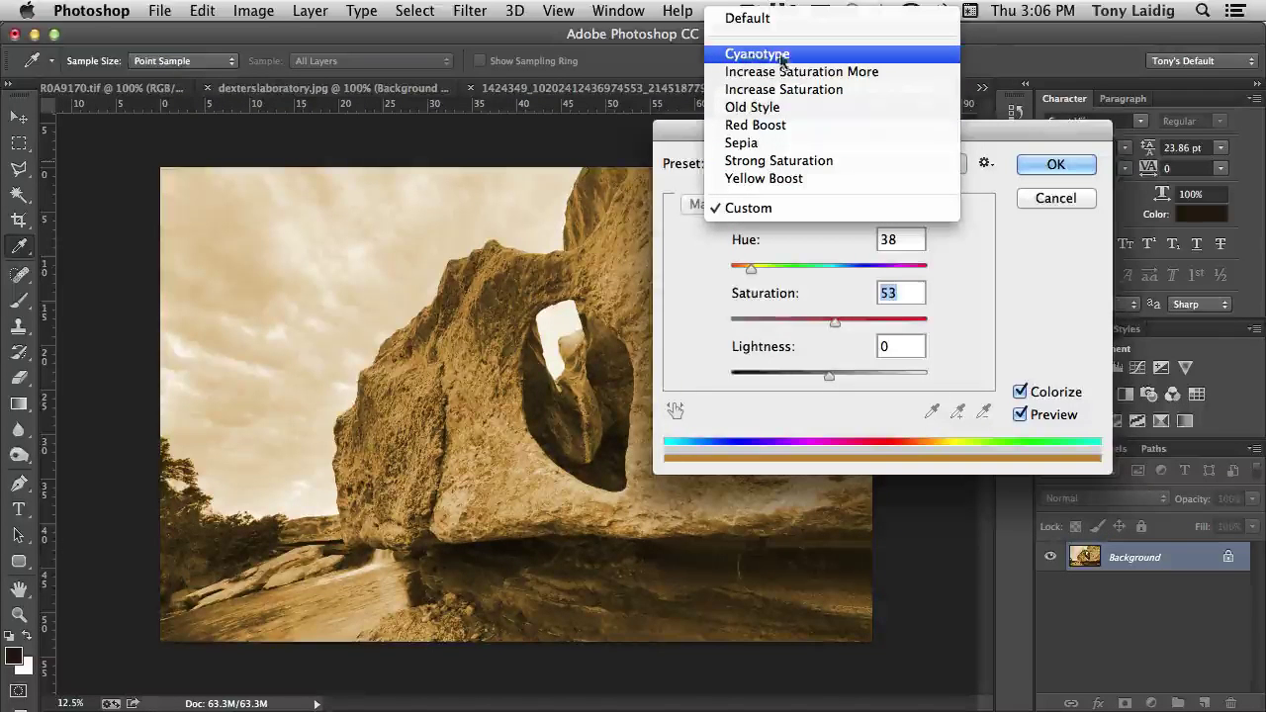
{"action": "left_click", "coordinate": [737, 57]}
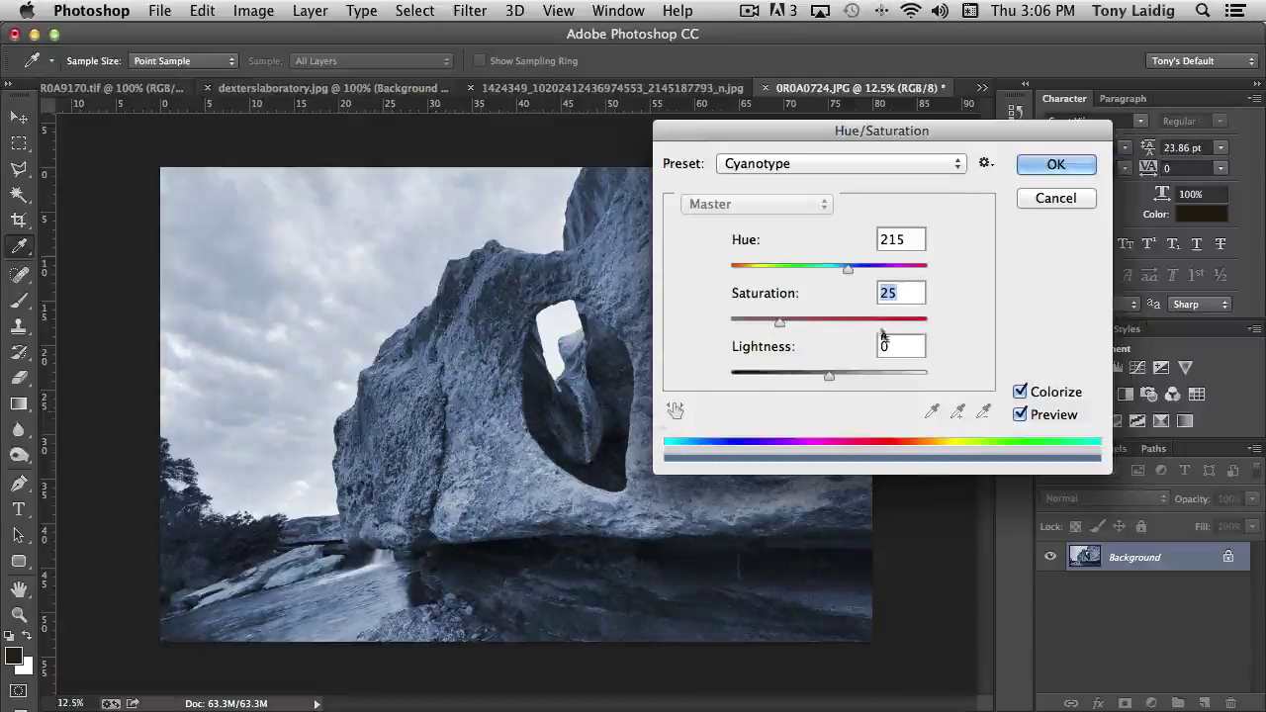
{"action": "left_click", "coordinate": [985, 163]}
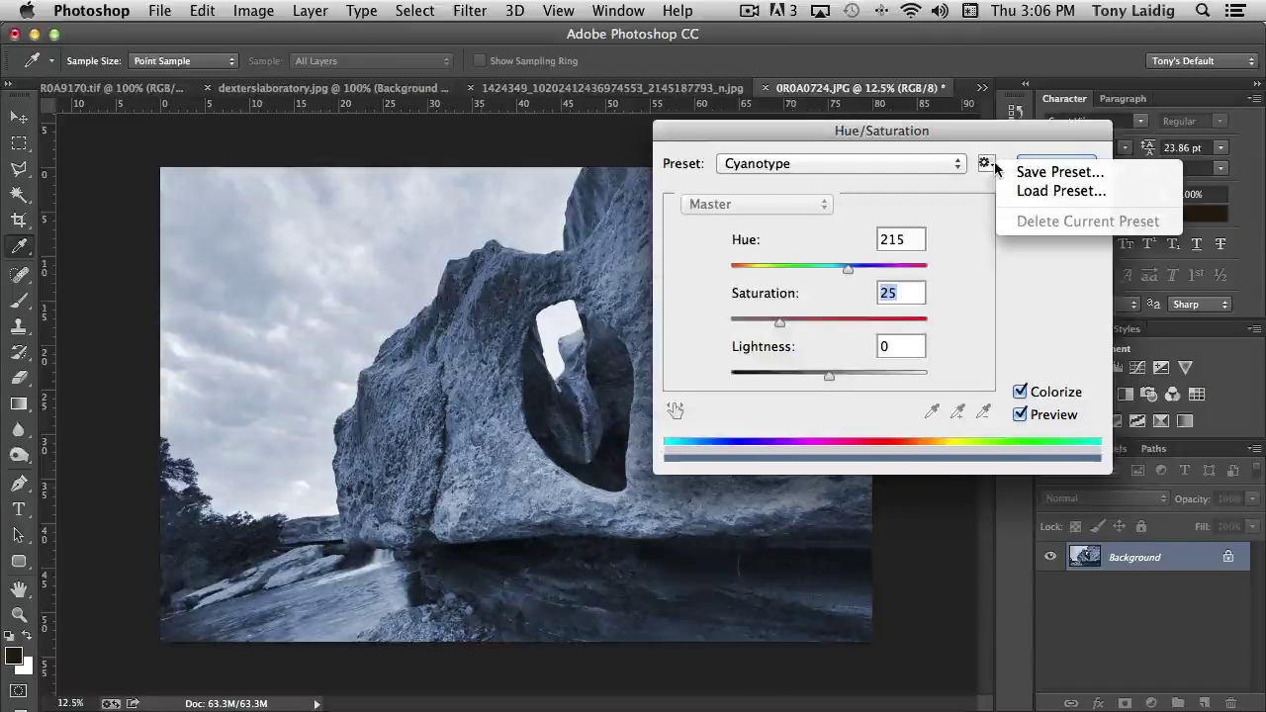
{"action": "left_click", "coordinate": [1003, 314]}
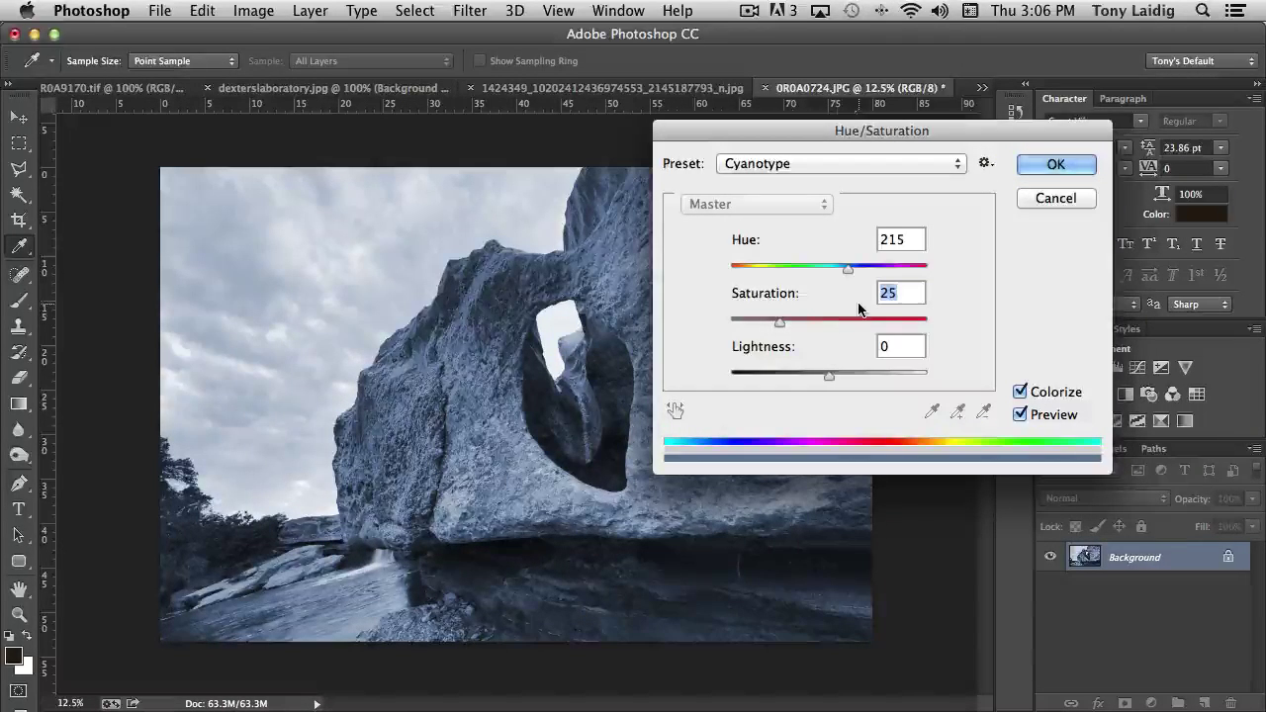
{"action": "left_click", "coordinate": [987, 164]}
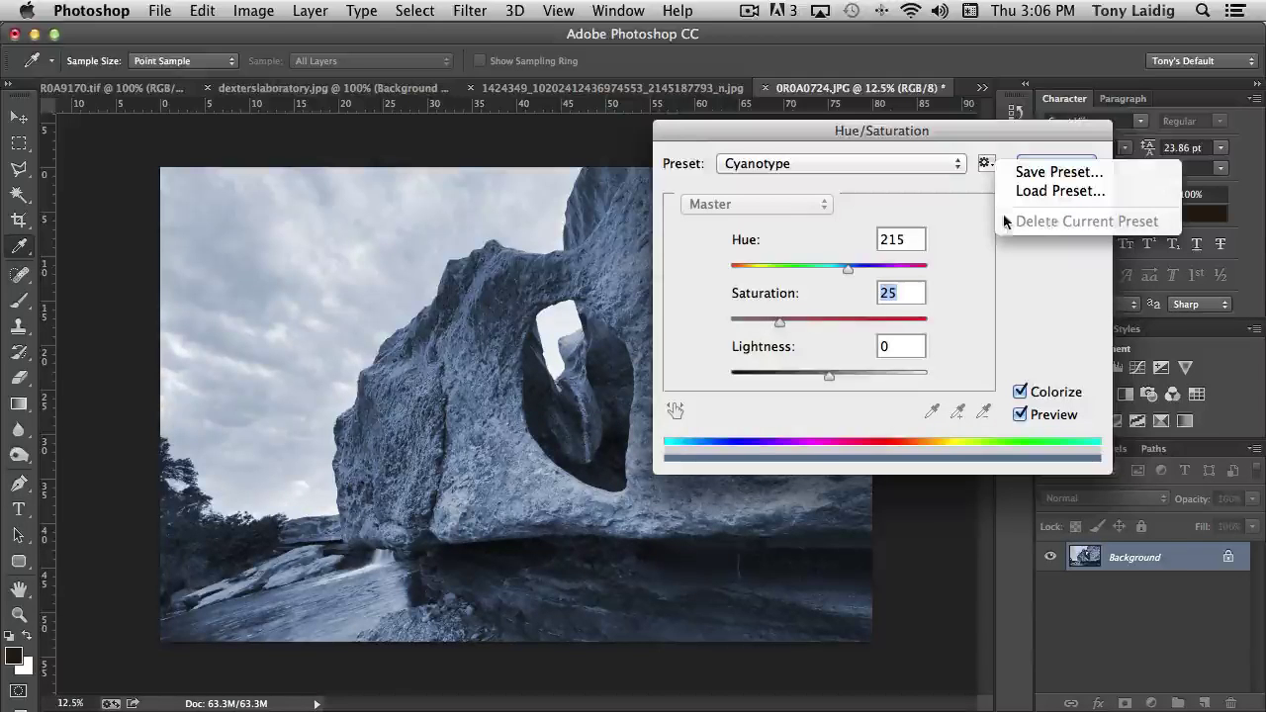
{"action": "left_click", "coordinate": [868, 163]}
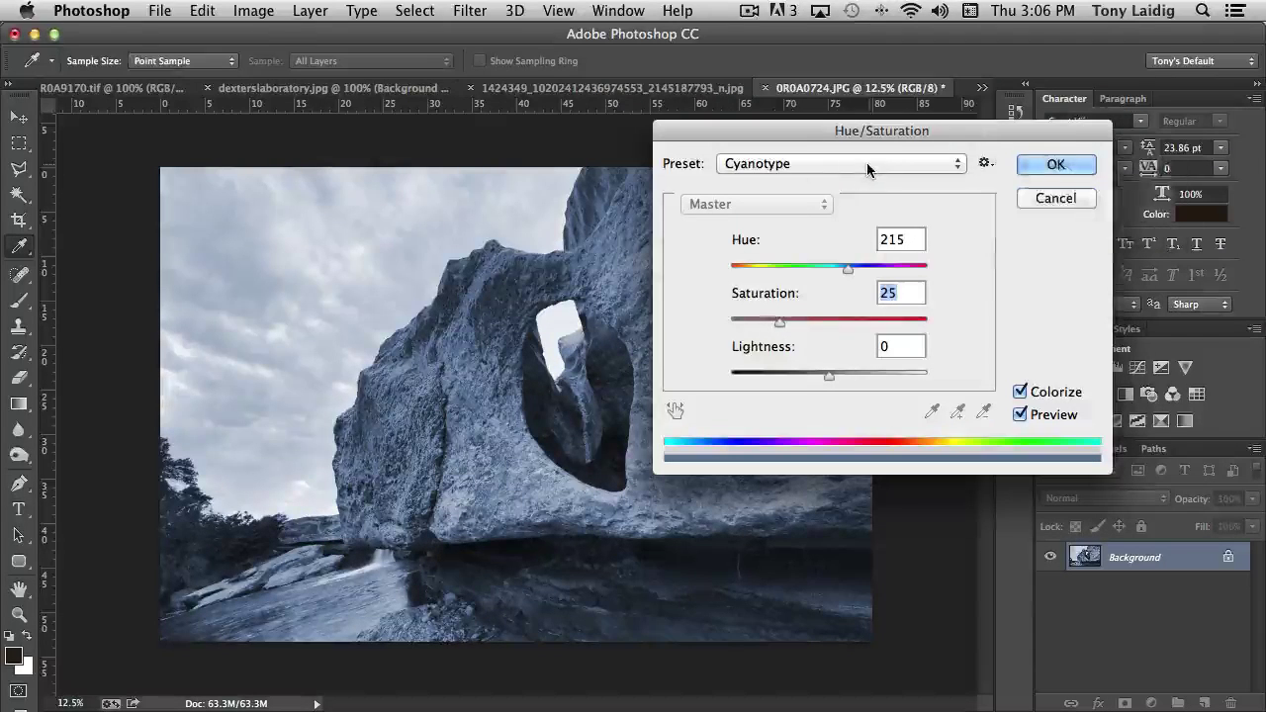
{"action": "left_click", "coordinate": [831, 163]}
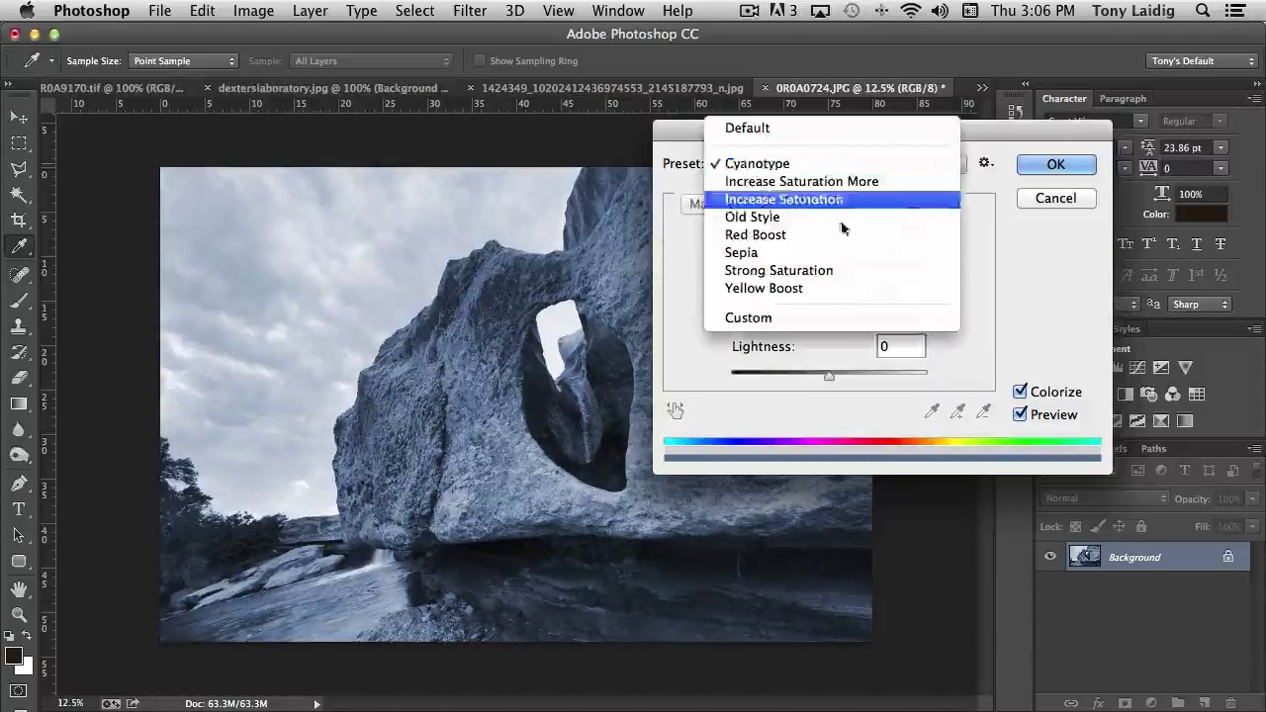
{"action": "left_click", "coordinate": [1016, 282]}
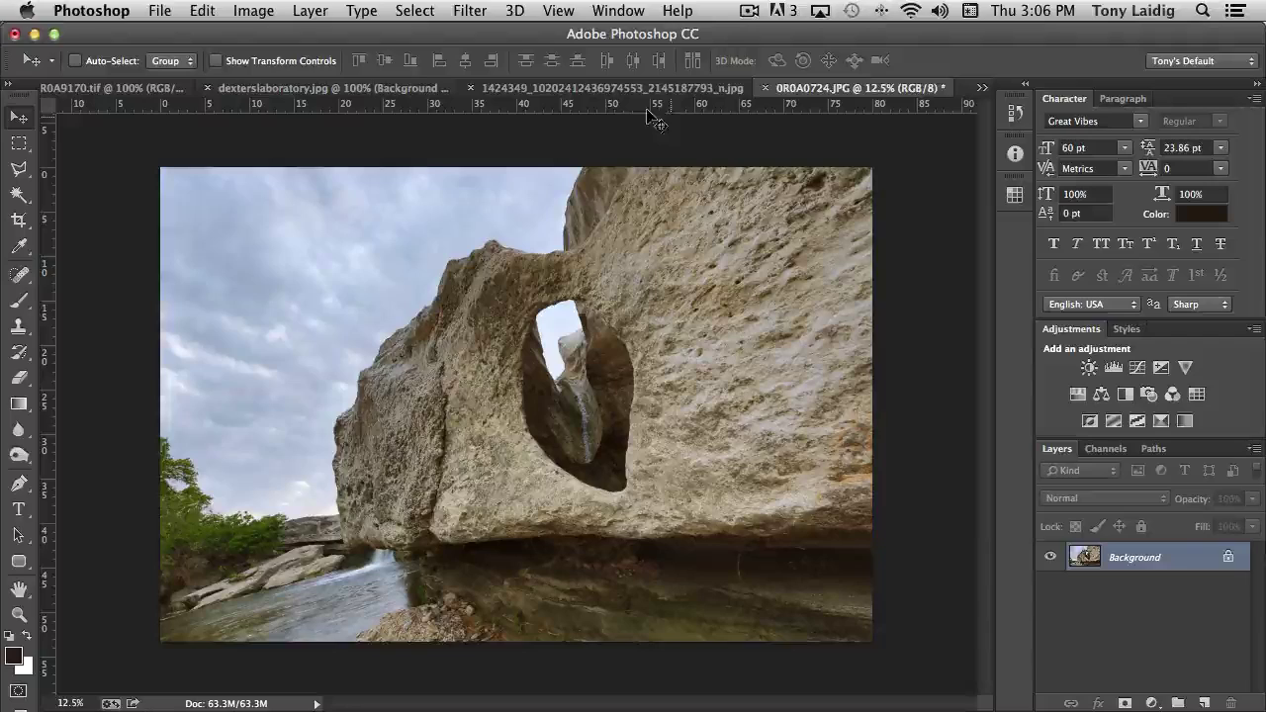
Start a Color Balance adjustment and shift the shadow colors, trying -44 toward yellow before readjusting them
{"action": "left_click", "coordinate": [254, 11]}
{"action": "mouse_move", "coordinate": [287, 65]}
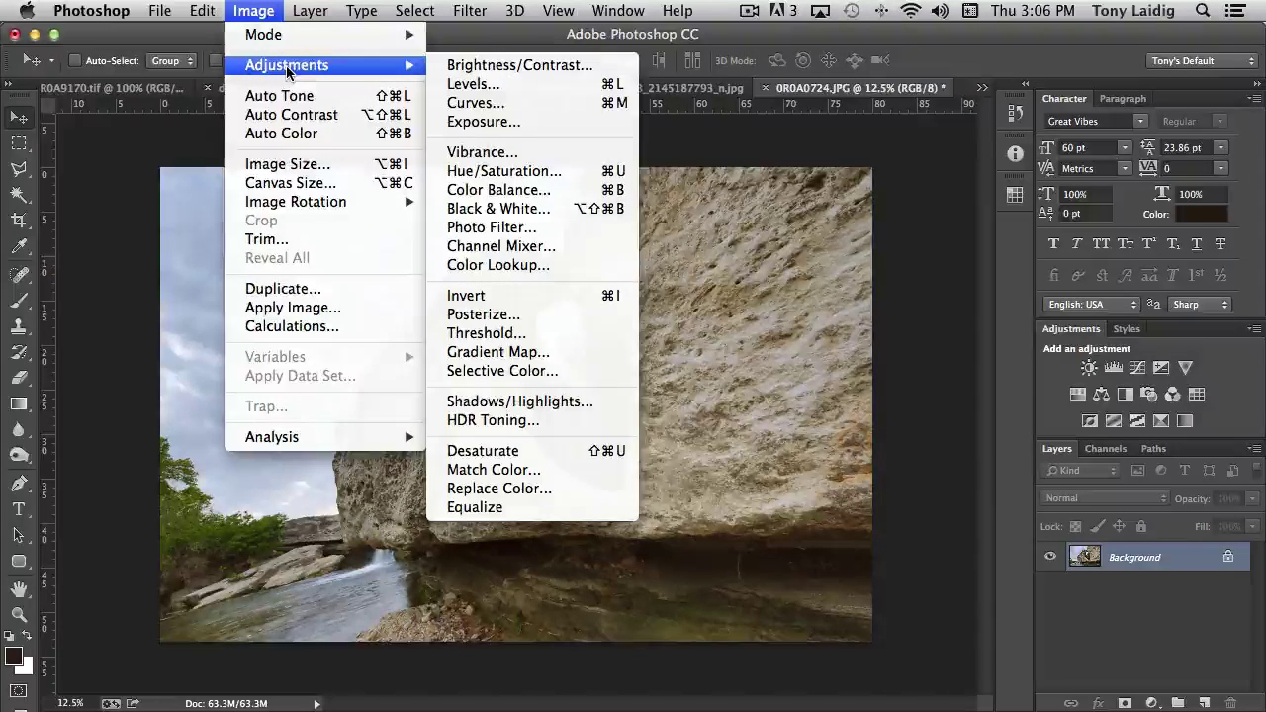
{"action": "left_click", "coordinate": [554, 190]}
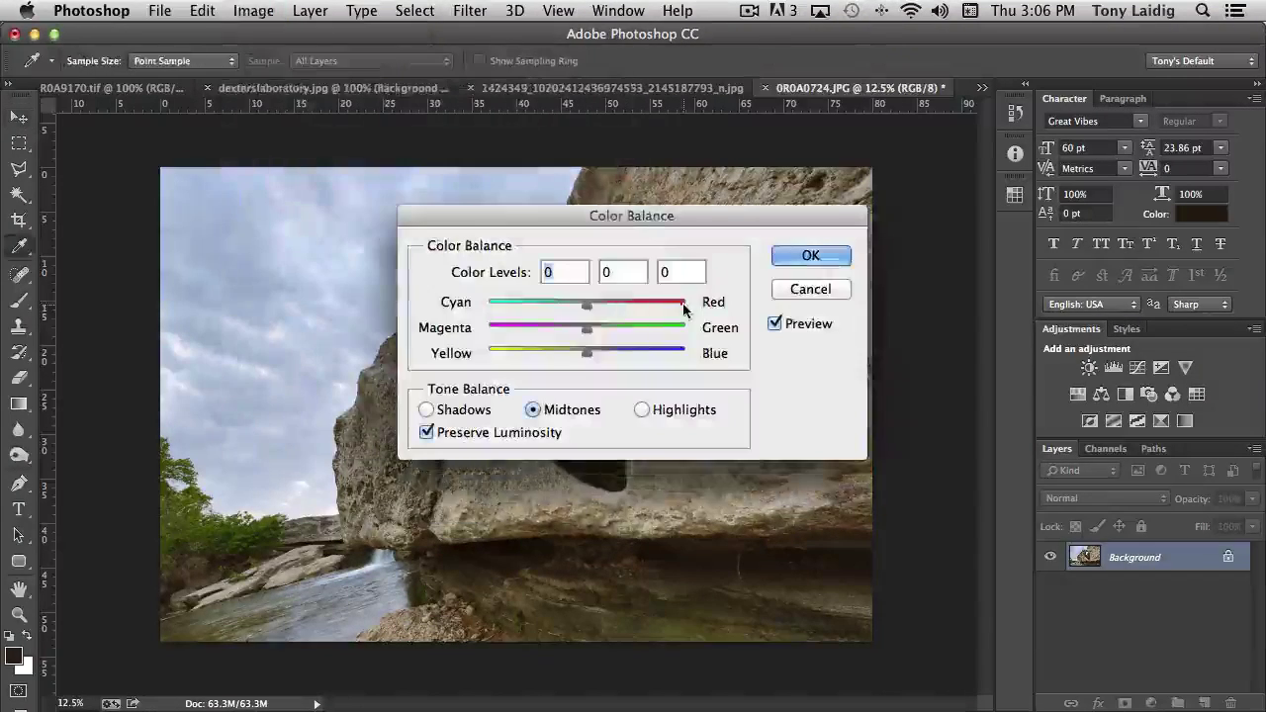
{"action": "left_click_drag", "start_coordinate": [617, 228], "coordinate": [916, 167]}
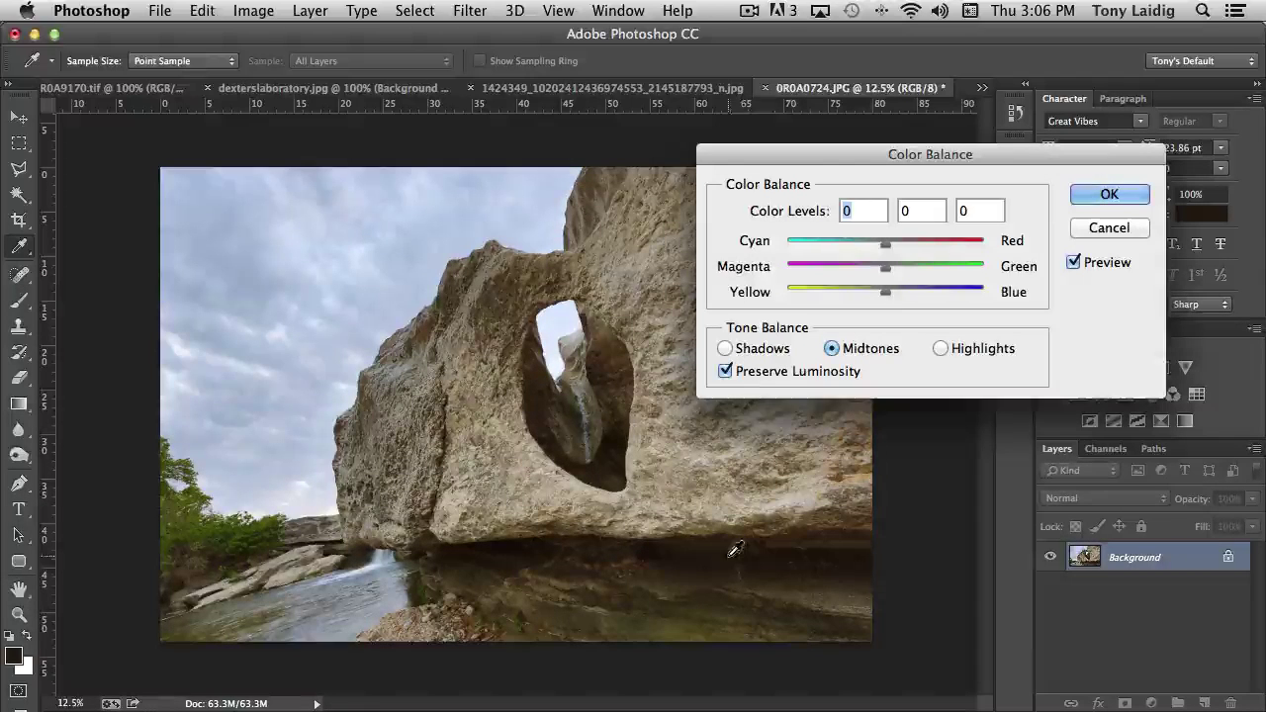
{"action": "left_click", "coordinate": [725, 349]}
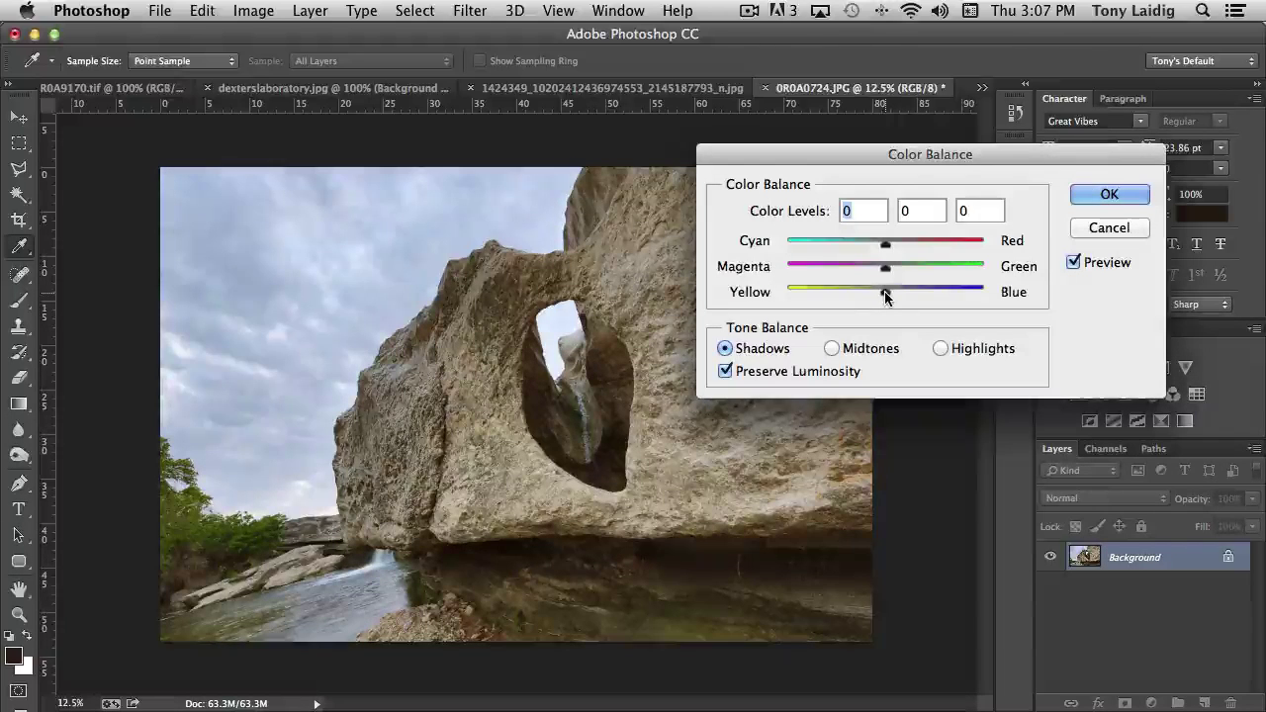
{"action": "left_click_drag", "start_coordinate": [885, 294], "coordinate": [842, 294]}
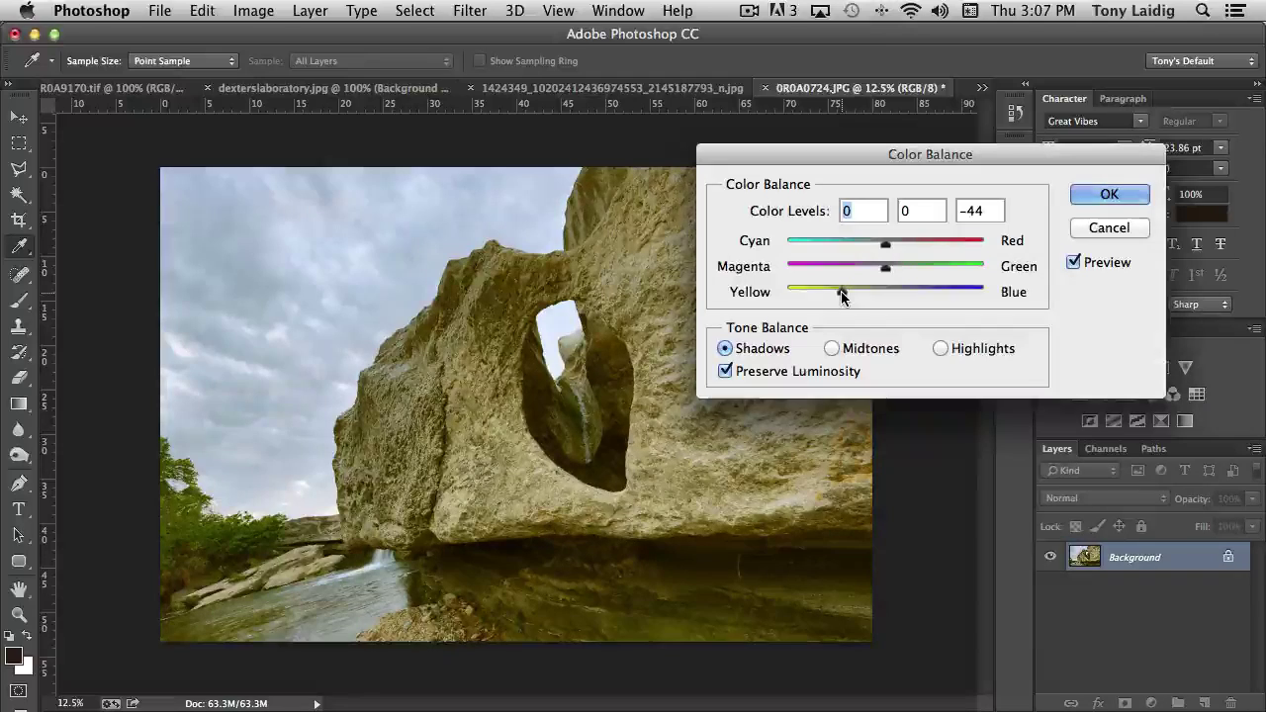
{"action": "left_click_drag", "start_coordinate": [842, 294], "coordinate": [884, 249]}
Set the midtones' color levels to 0, -2 and +12, and apply the Color Balance adjustment
{"action": "left_click", "coordinate": [942, 348]}
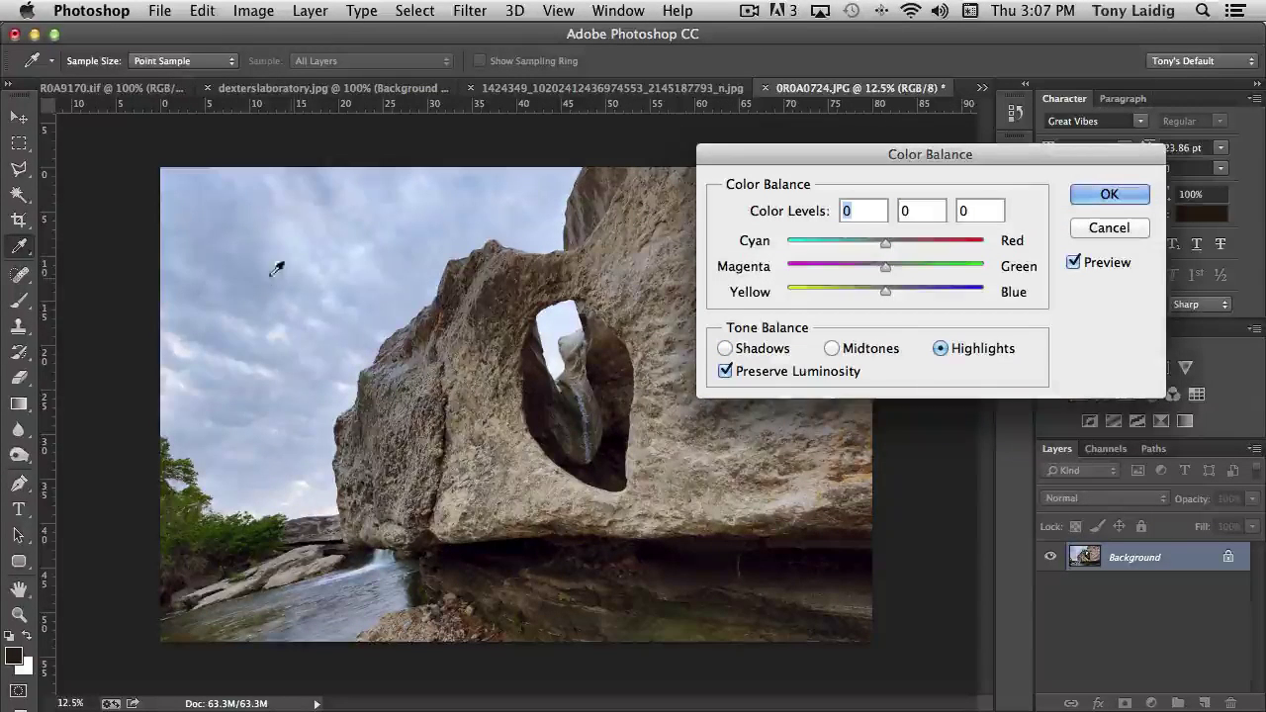
{"action": "left_click_drag", "start_coordinate": [890, 294], "coordinate": [883, 268]}
{"action": "left_click", "coordinate": [831, 348]}
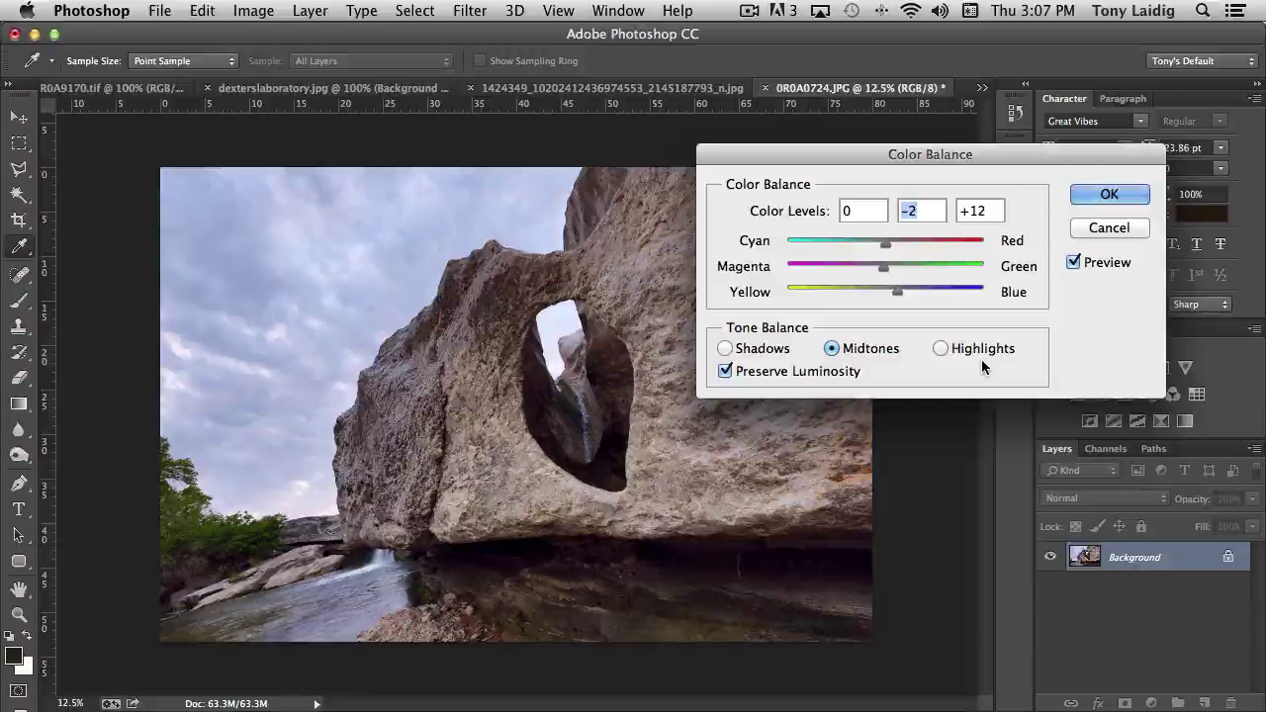
{"action": "left_click", "coordinate": [1109, 196]}
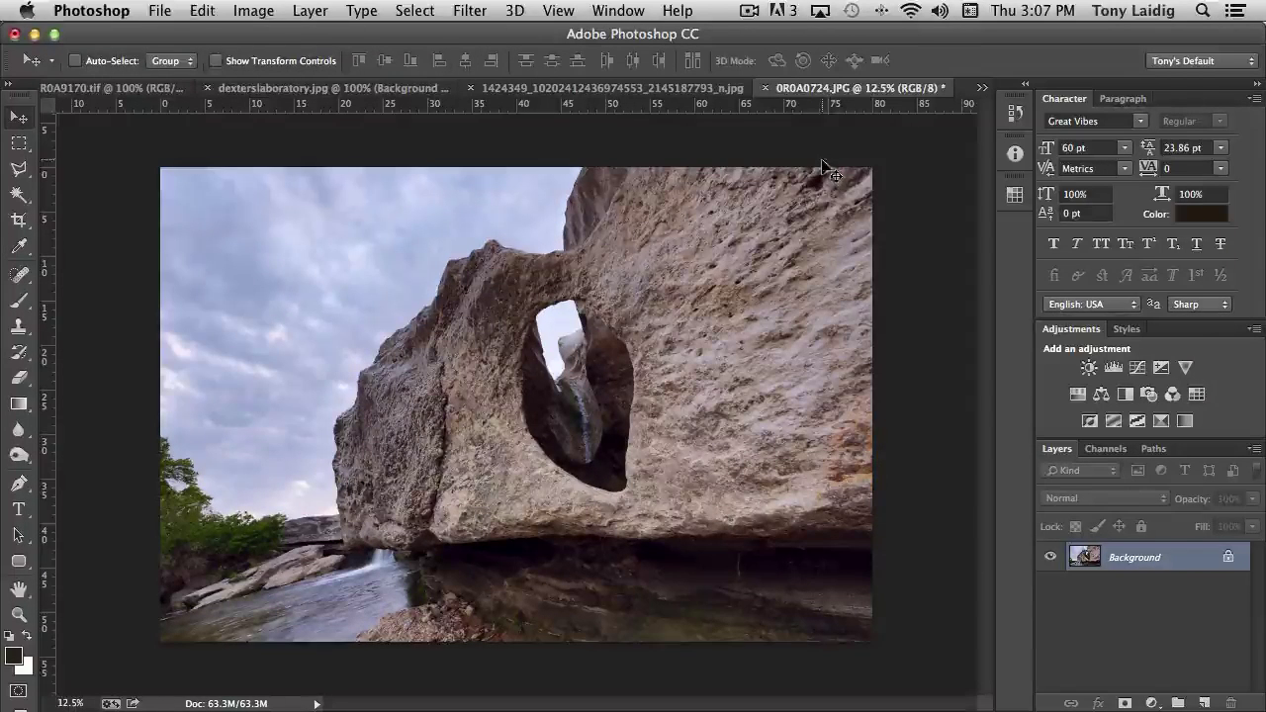
Start a Black & White adjustment and try the Cyans at 249% and -122% to lighten and darken the sky
{"action": "left_click", "coordinate": [253, 11]}
{"action": "mouse_move", "coordinate": [291, 67]}
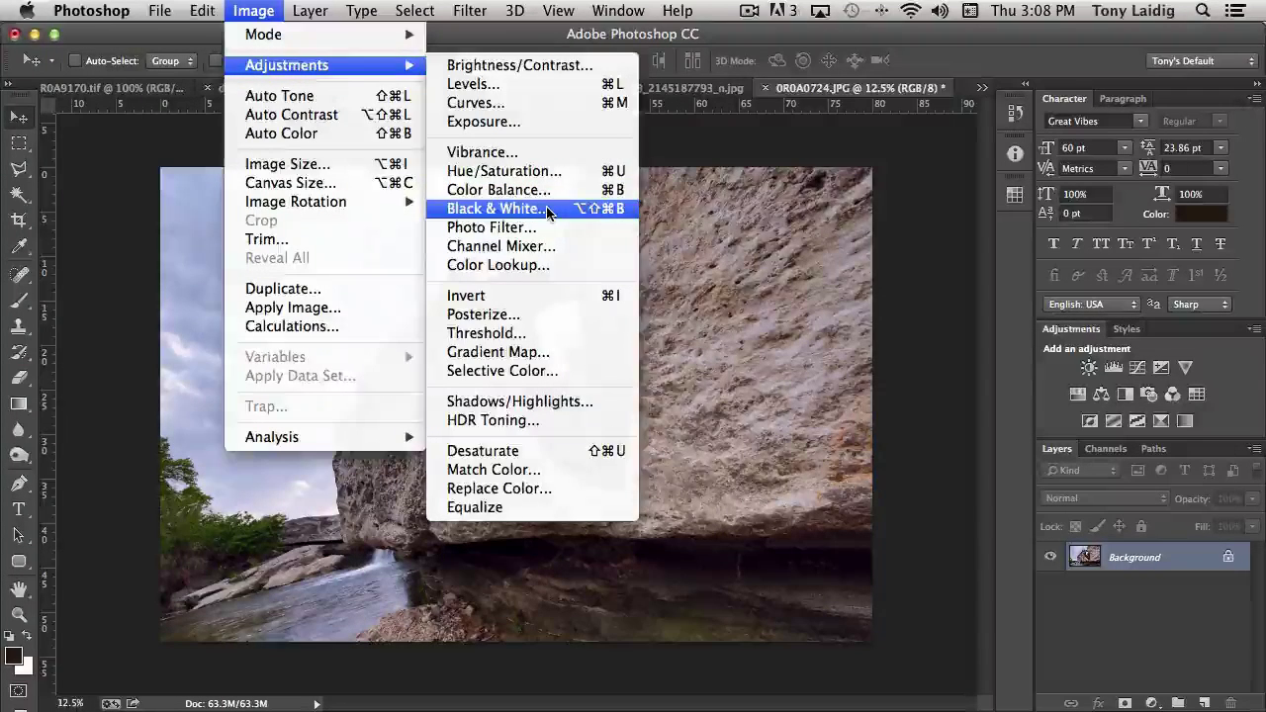
{"action": "left_click", "coordinate": [494, 208]}
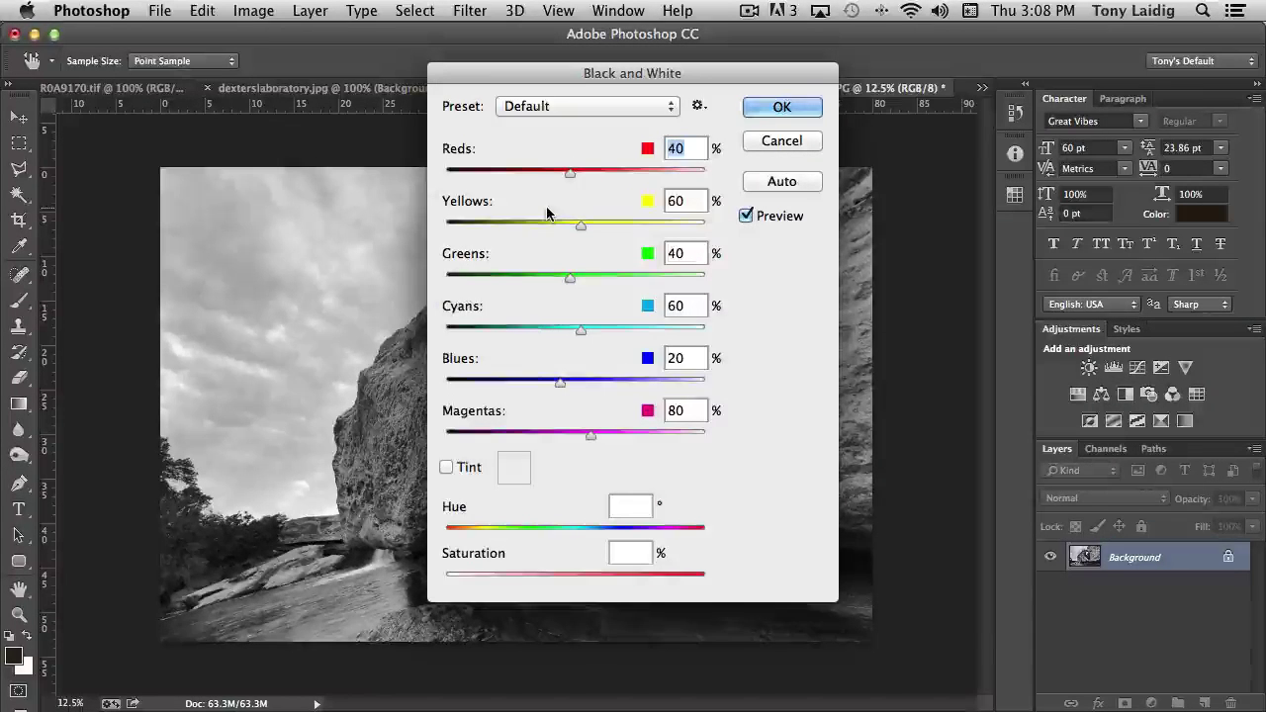
{"action": "left_click_drag", "start_coordinate": [570, 77], "coordinate": [945, 119]}
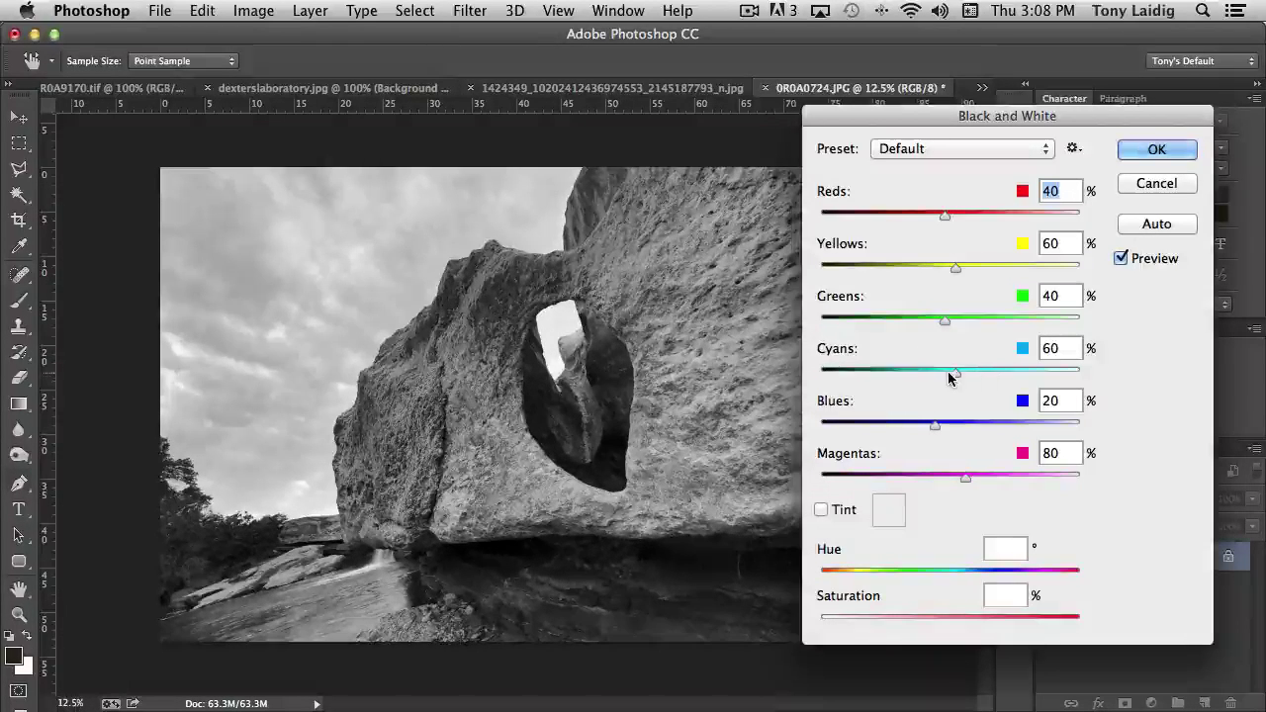
{"action": "left_click_drag", "start_coordinate": [953, 375], "coordinate": [1040, 376]}
{"action": "left_click", "coordinate": [1053, 374]}
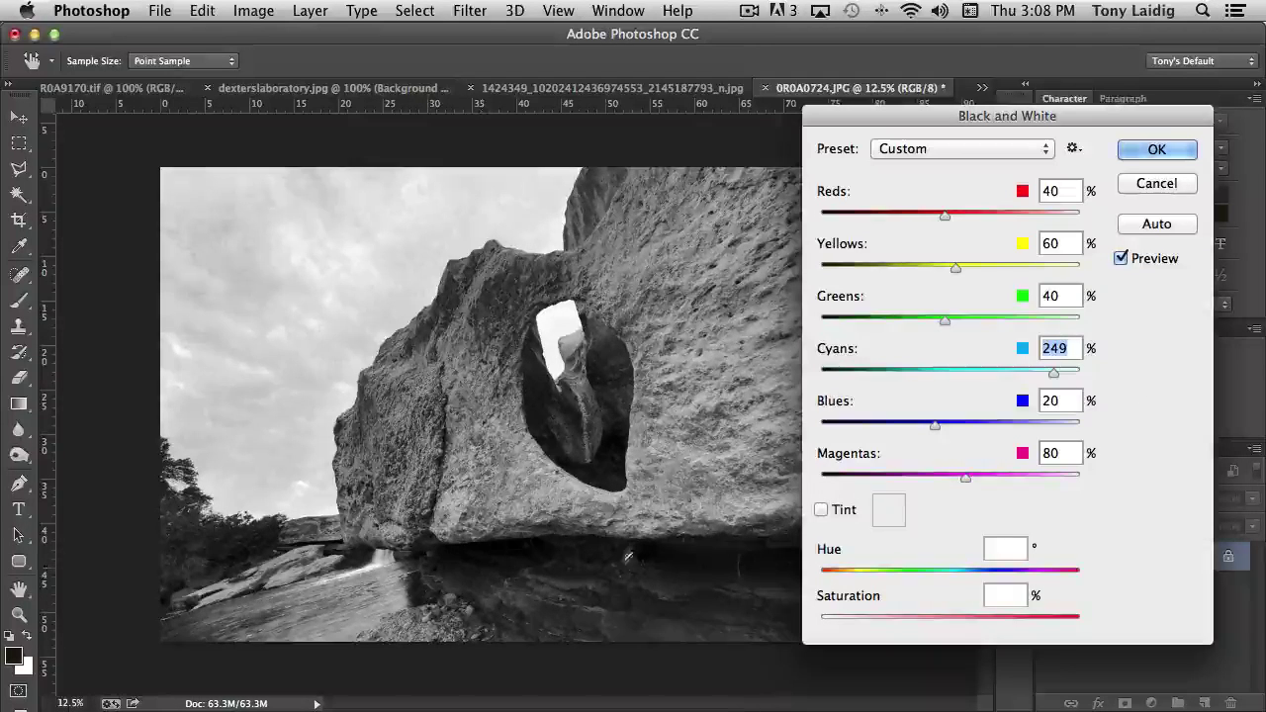
{"action": "left_click_drag", "start_coordinate": [1048, 374], "coordinate": [861, 385]}
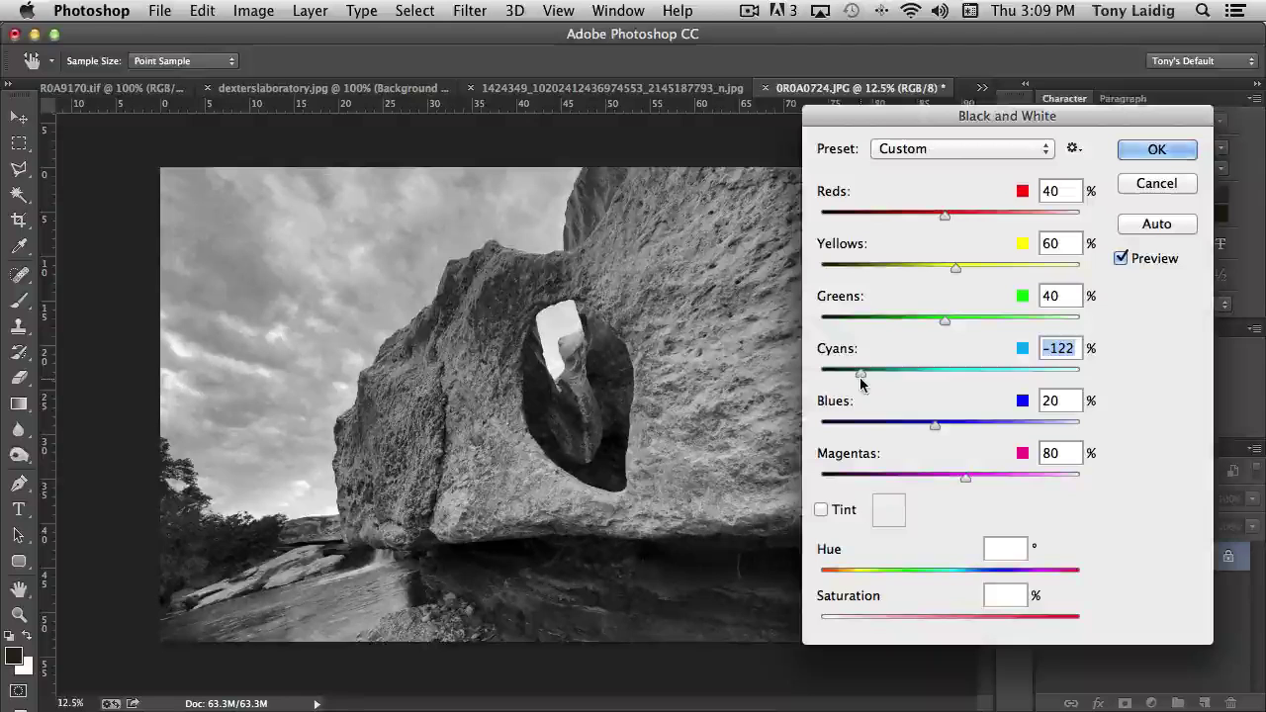
Try the Reds at 114% before lowering them to -4%, and set the Yellows to 66%
{"action": "left_click_drag", "start_coordinate": [944, 216], "coordinate": [986, 215]}
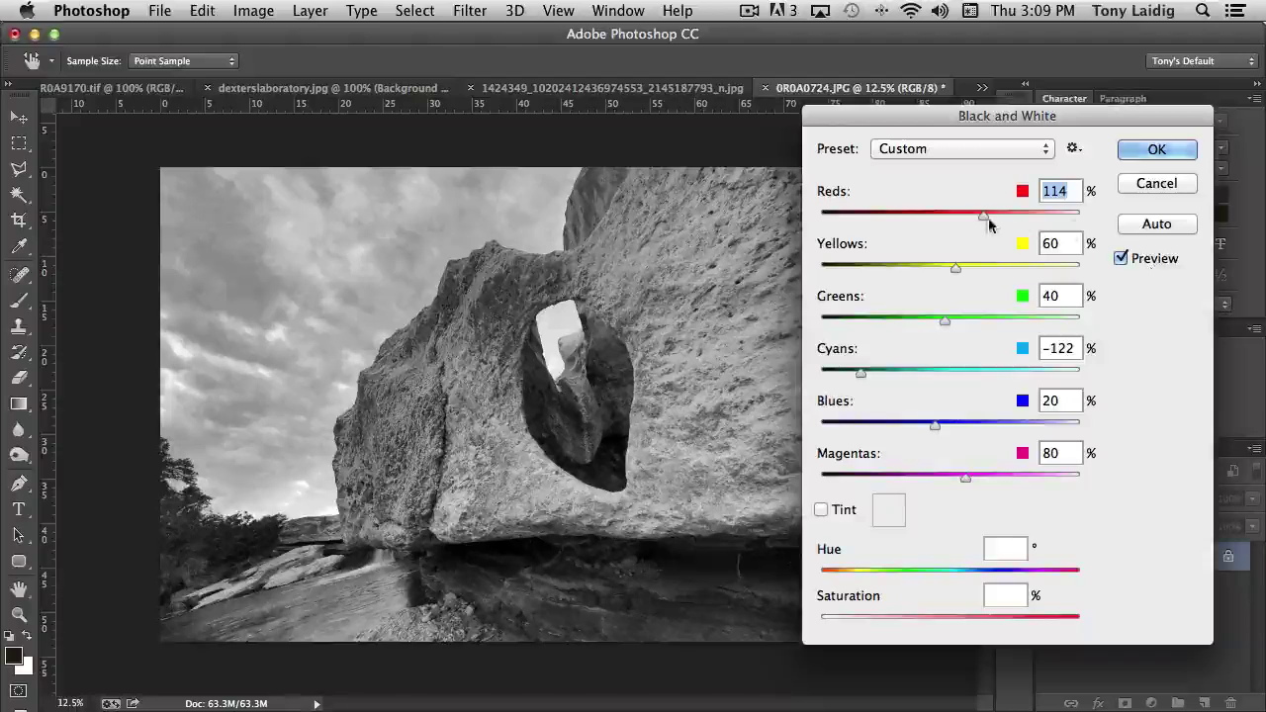
{"action": "left_click_drag", "start_coordinate": [986, 216], "coordinate": [916, 223]}
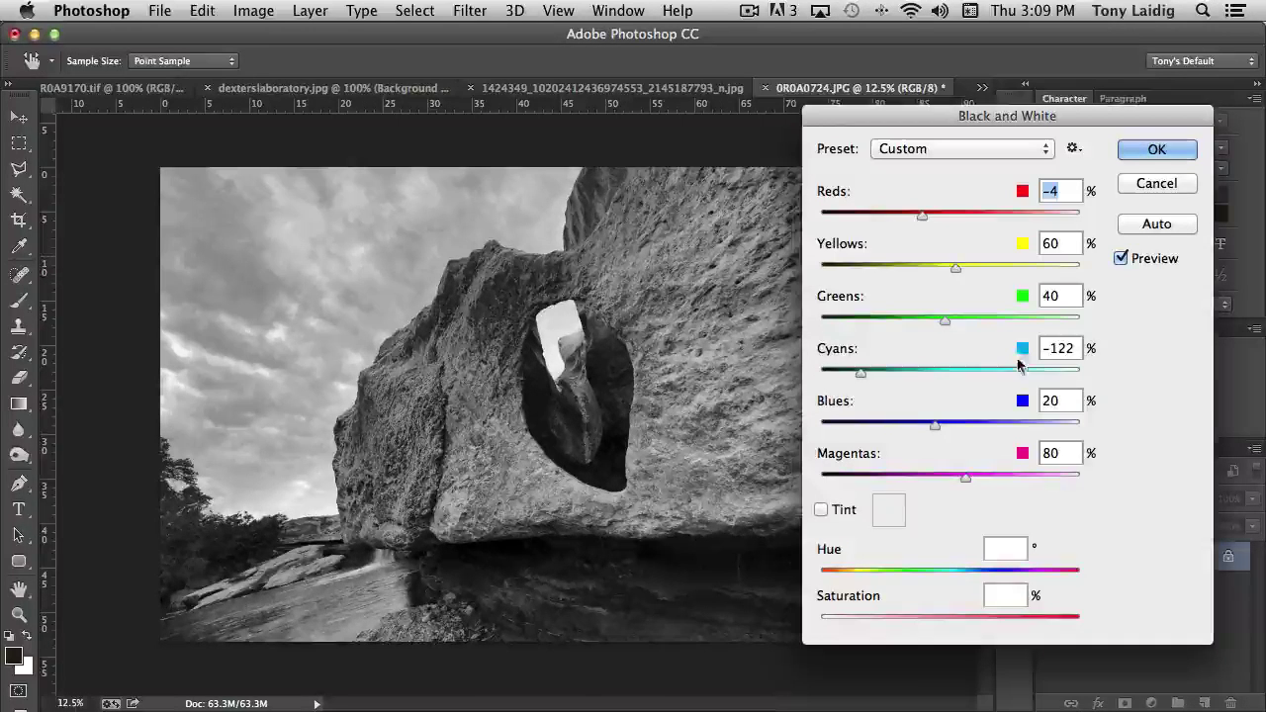
{"action": "mouse_move", "coordinate": [953, 276]}
{"action": "left_mouse_down"}
{"action": "mouse_move", "coordinate": [925, 269]}
{"action": "mouse_move", "coordinate": [957, 274]}
{"action": "left_mouse_up"}
Try the High Contrast Blue Filter and Infrared presets of the Black & White adjustment
{"action": "left_click", "coordinate": [928, 152]}
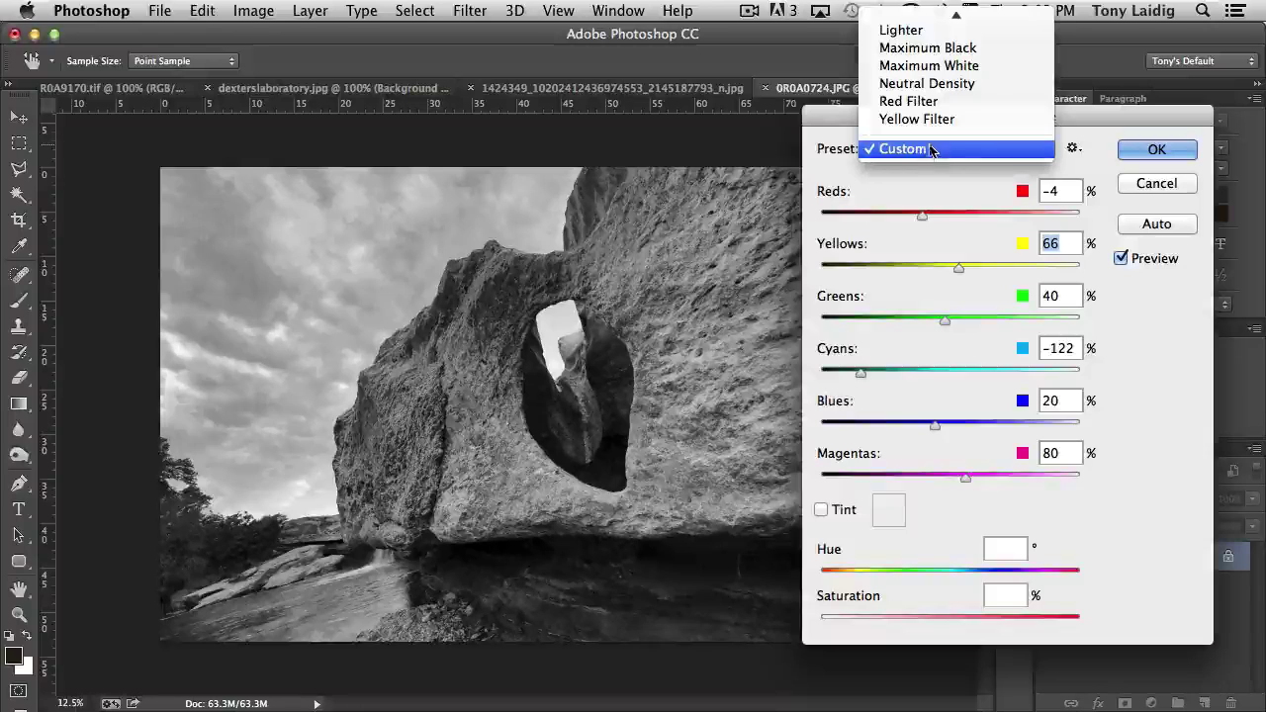
{"action": "scroll", "coordinate": [929, 148], "scroll_direction": "up", "scroll_amount": 5}
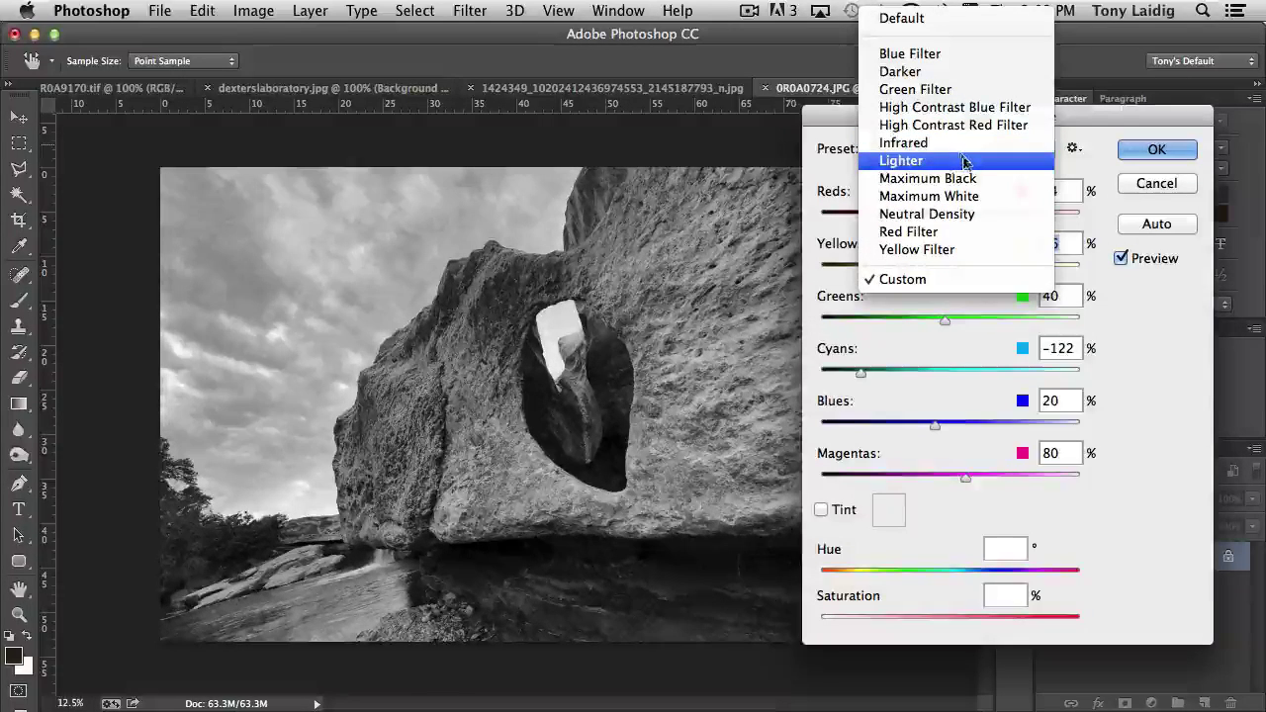
{"action": "left_click", "coordinate": [957, 108]}
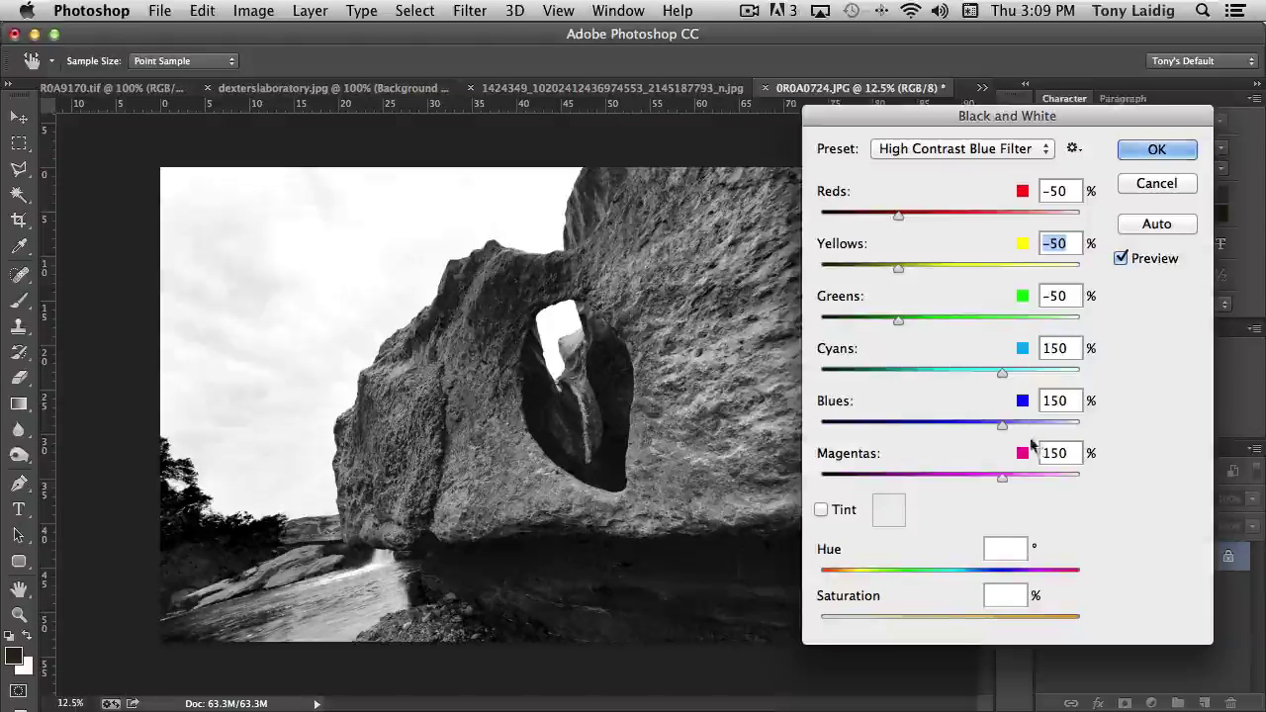
{"action": "left_click", "coordinate": [941, 151]}
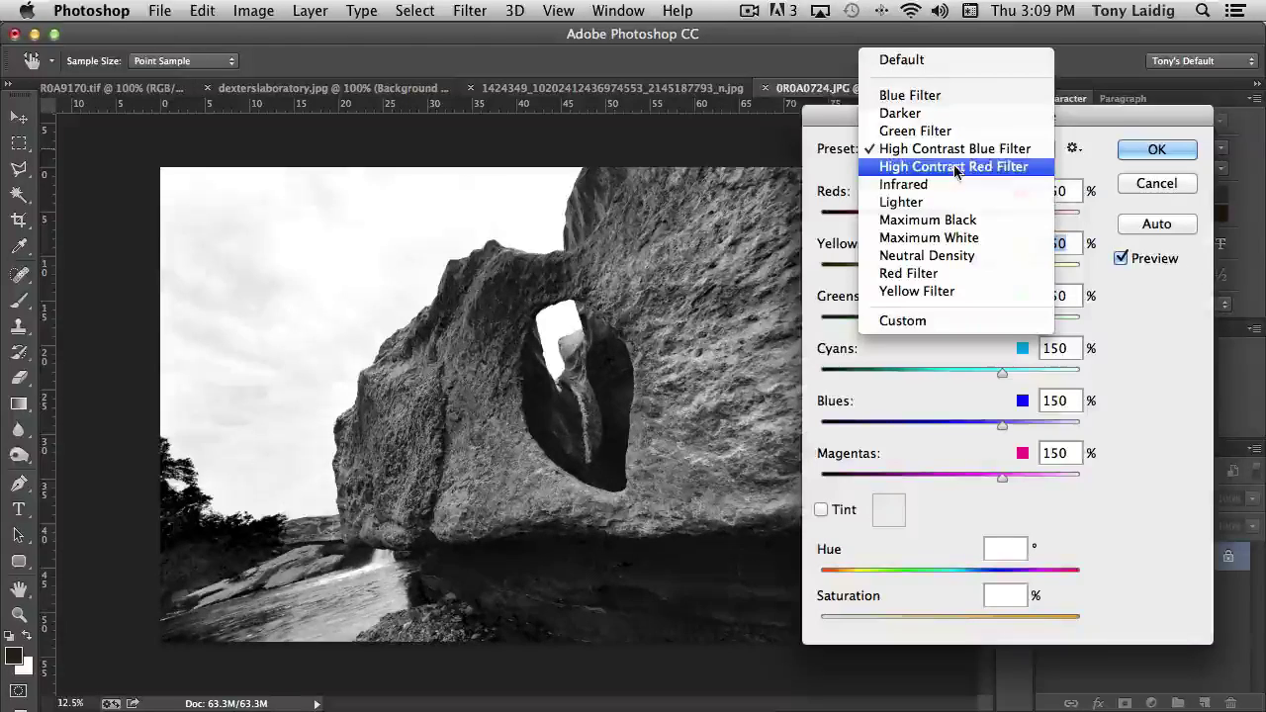
{"action": "left_click", "coordinate": [929, 185]}
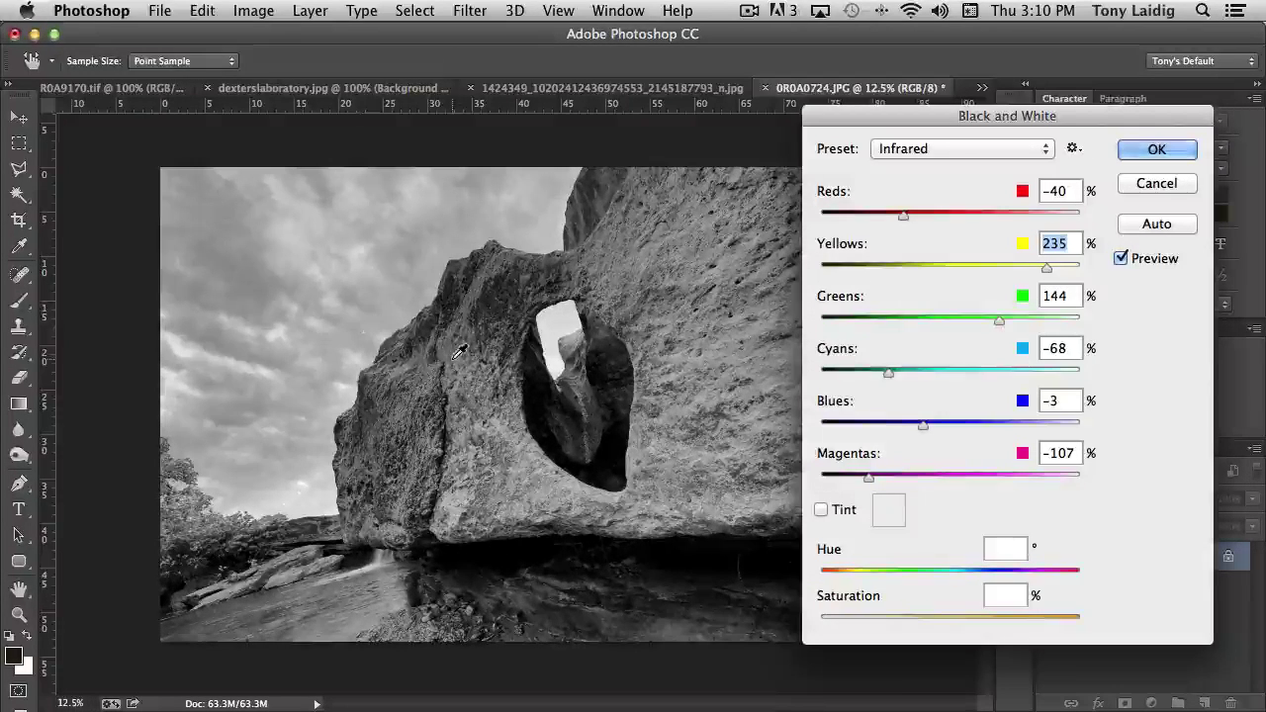
Try Yellows at 51% and Blues at -86% on the Infrared conversion, and discard the Black & White adjustment
{"action": "left_click_drag", "start_coordinate": [1049, 271], "coordinate": [951, 274]}
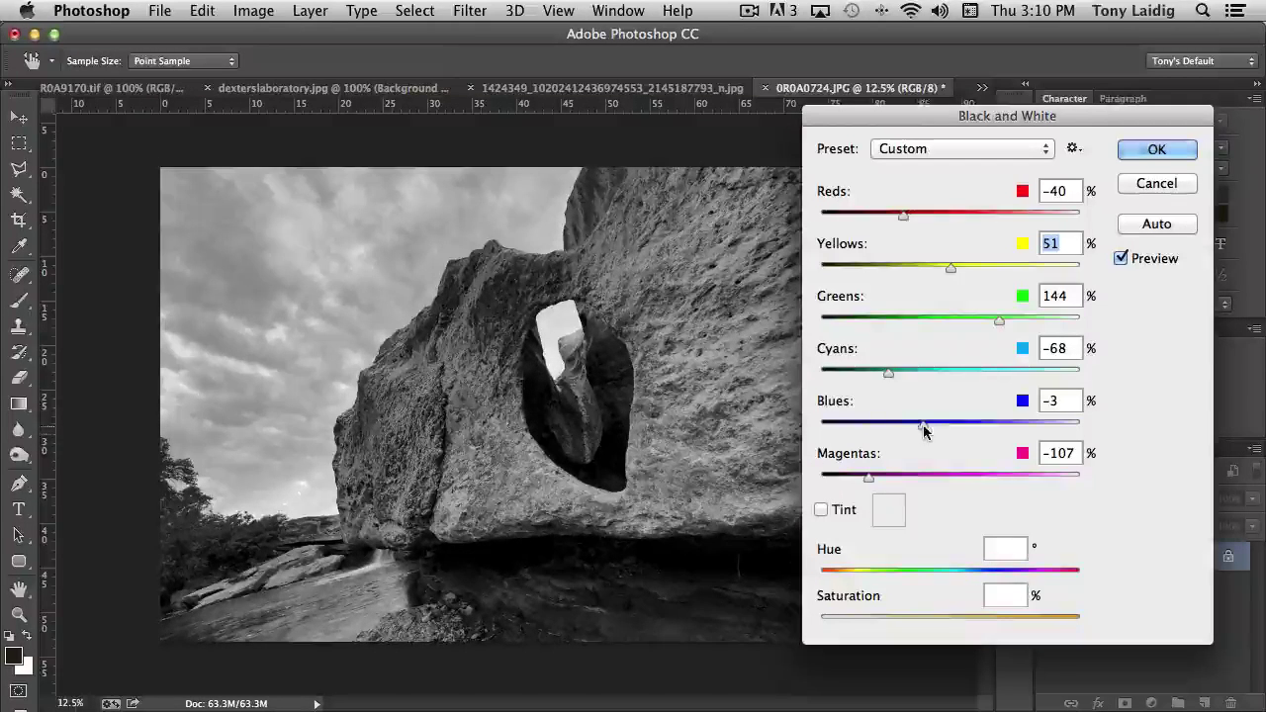
{"action": "left_click_drag", "start_coordinate": [924, 426], "coordinate": [879, 427]}
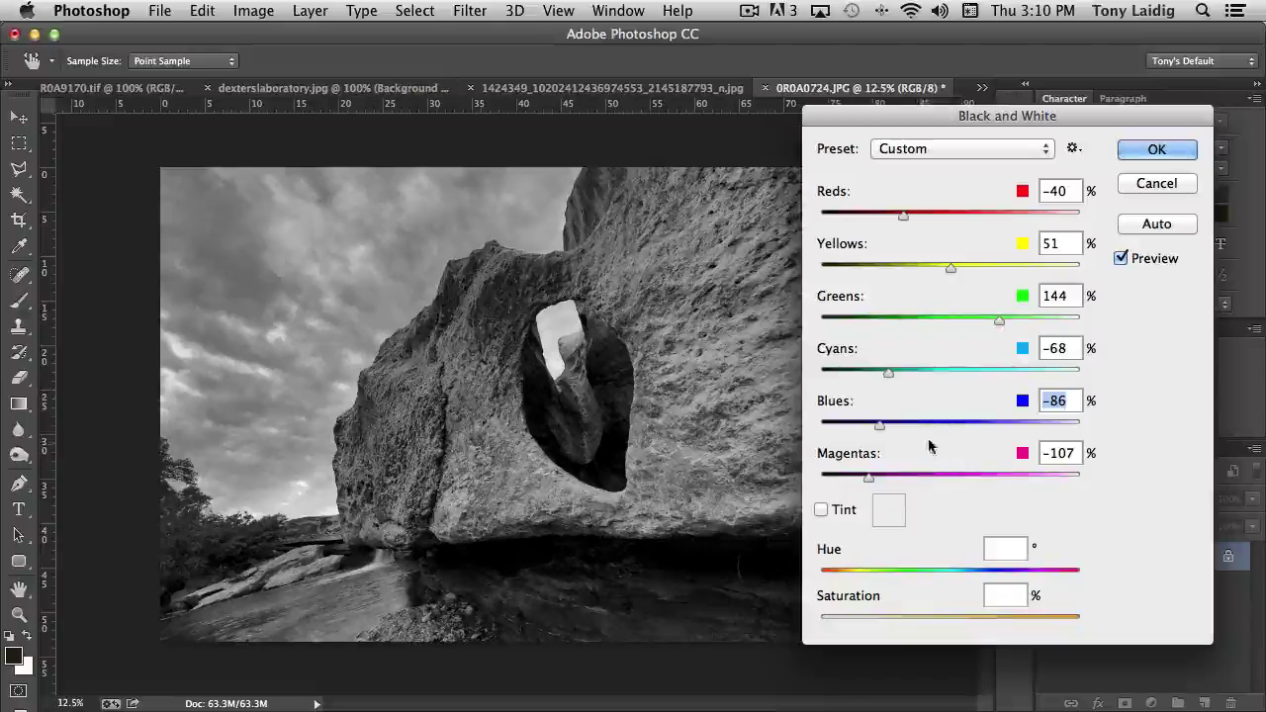
{"action": "left_click", "coordinate": [1154, 182]}
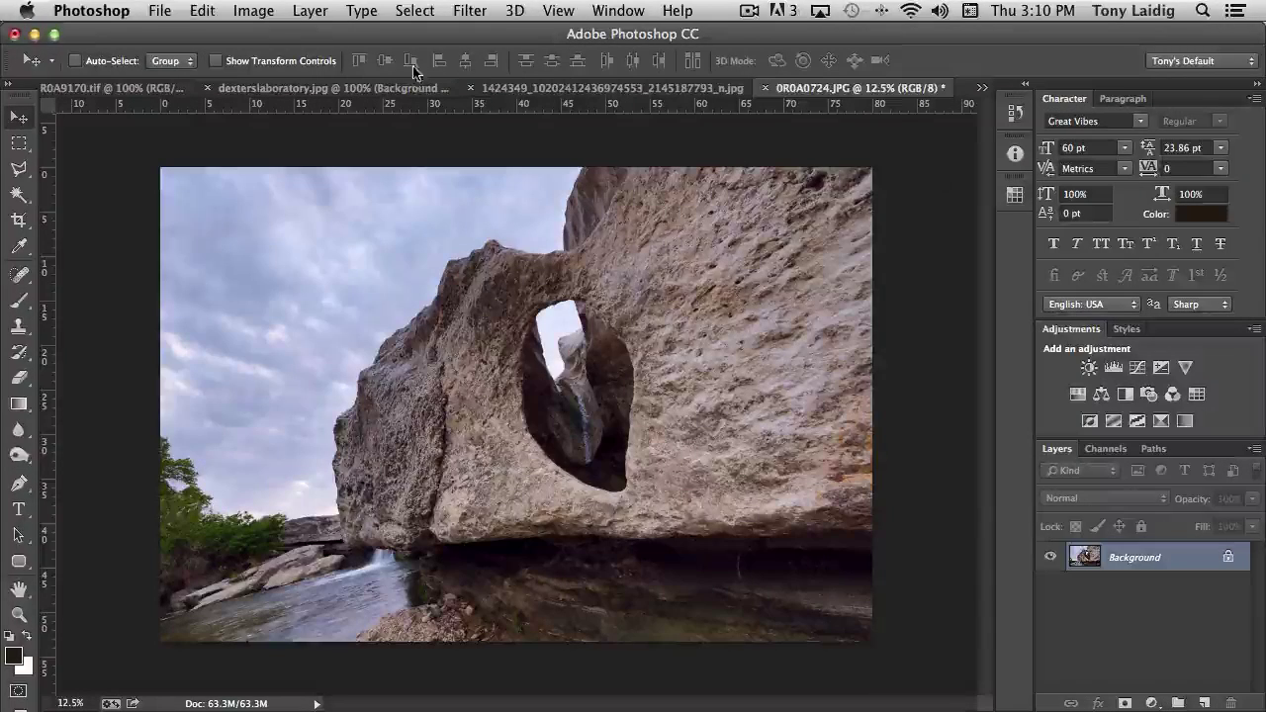
Start a Photo Filter adjustment and move its dialog aside to uncover the rock formation
{"action": "left_click", "coordinate": [259, 11]}
{"action": "mouse_move", "coordinate": [267, 69]}
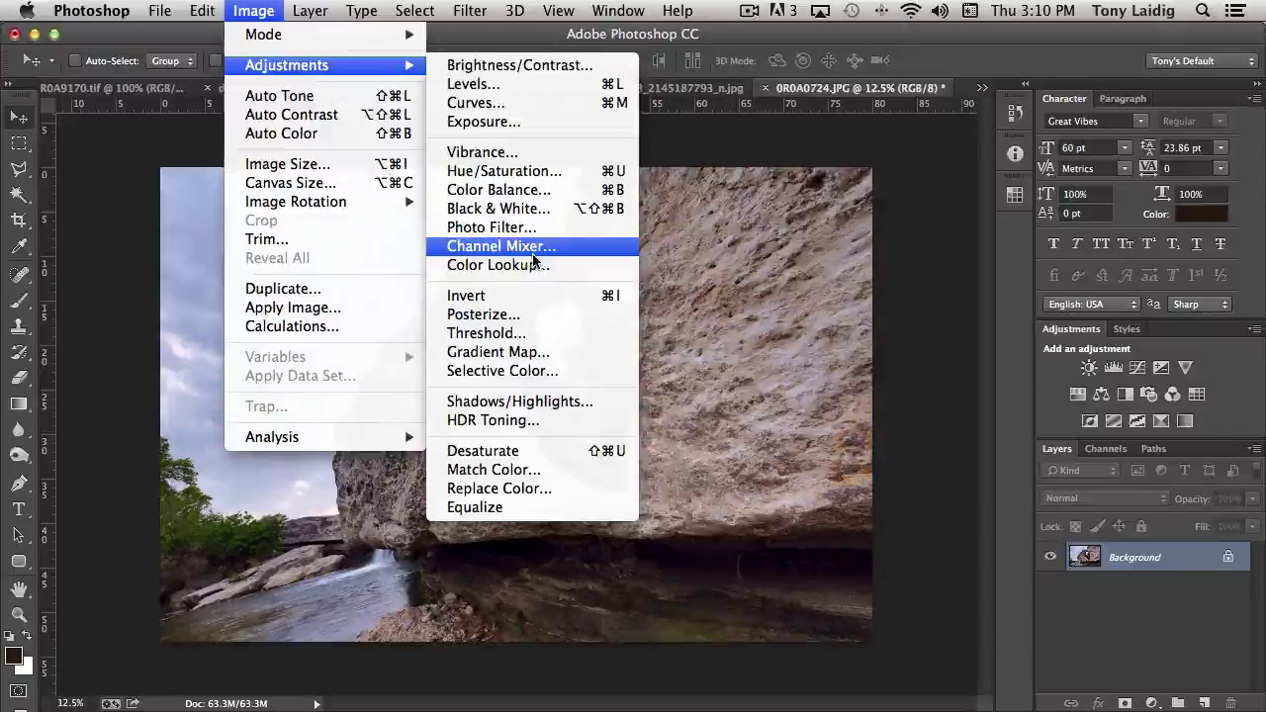
{"action": "left_click", "coordinate": [492, 228]}
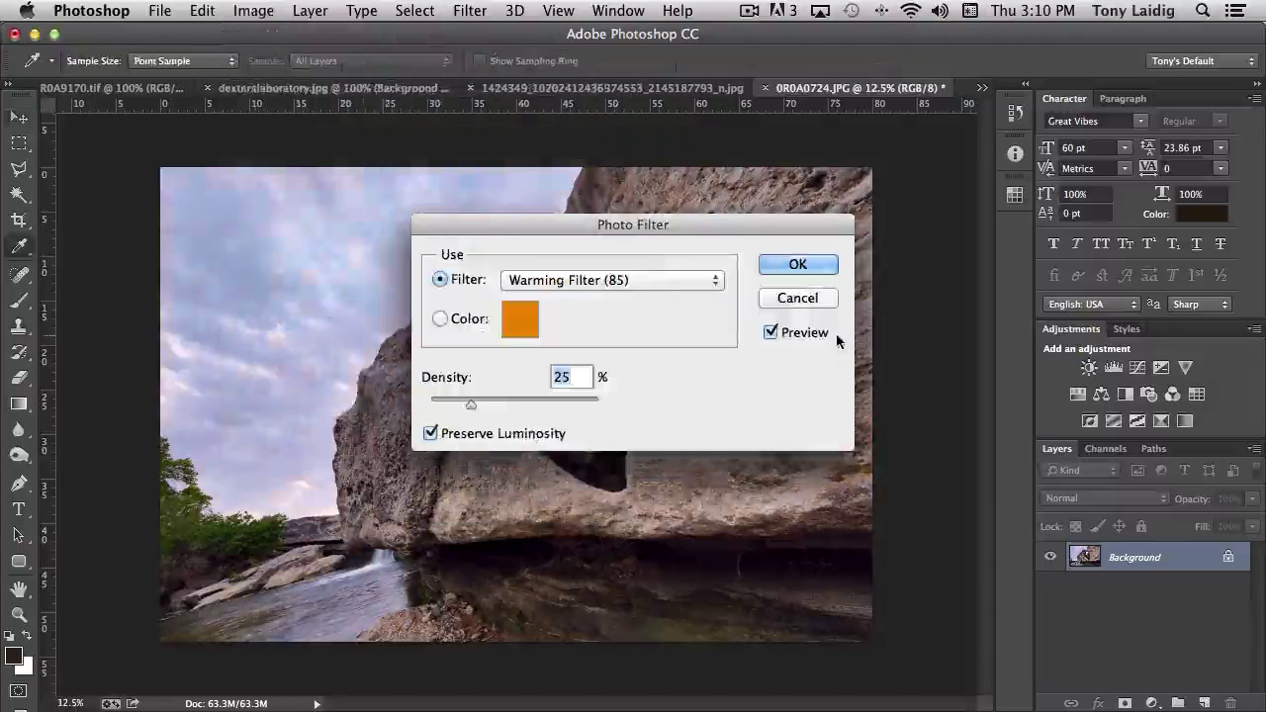
{"action": "left_click_drag", "start_coordinate": [651, 226], "coordinate": [994, 237]}
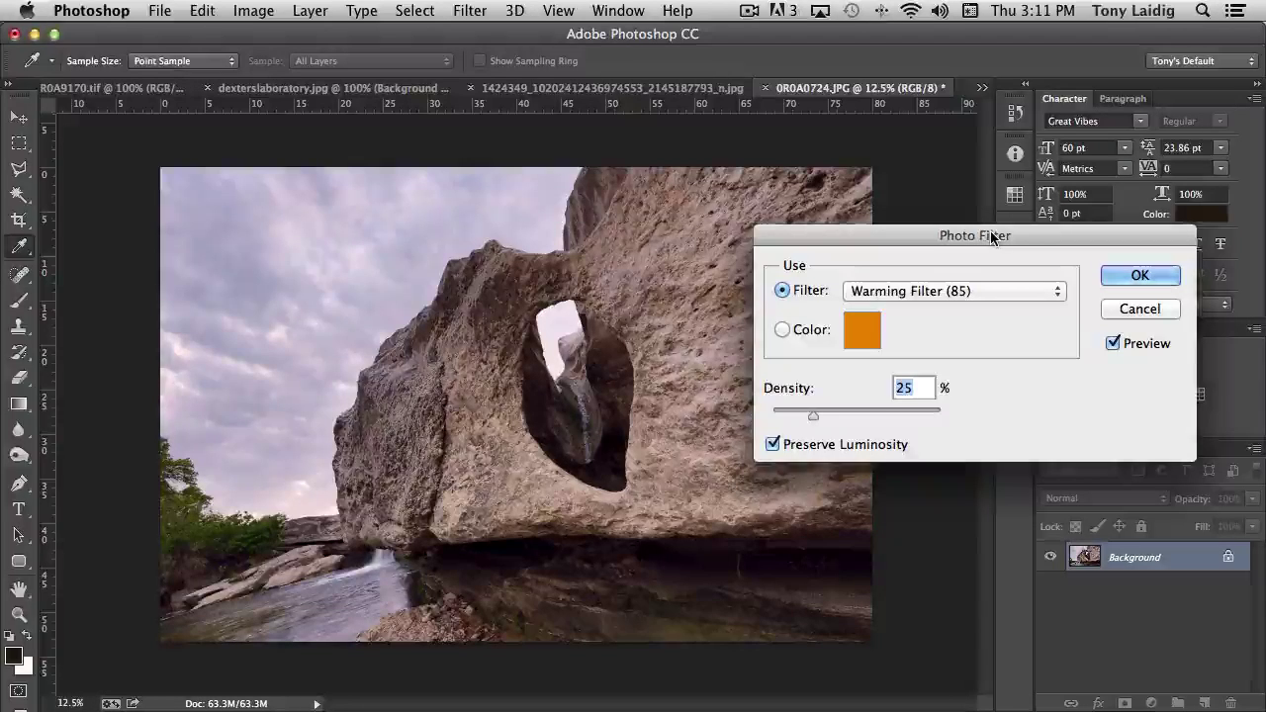
Try Cooling Filter (82) and the Green filter on the photo
{"action": "left_click", "coordinate": [972, 293]}
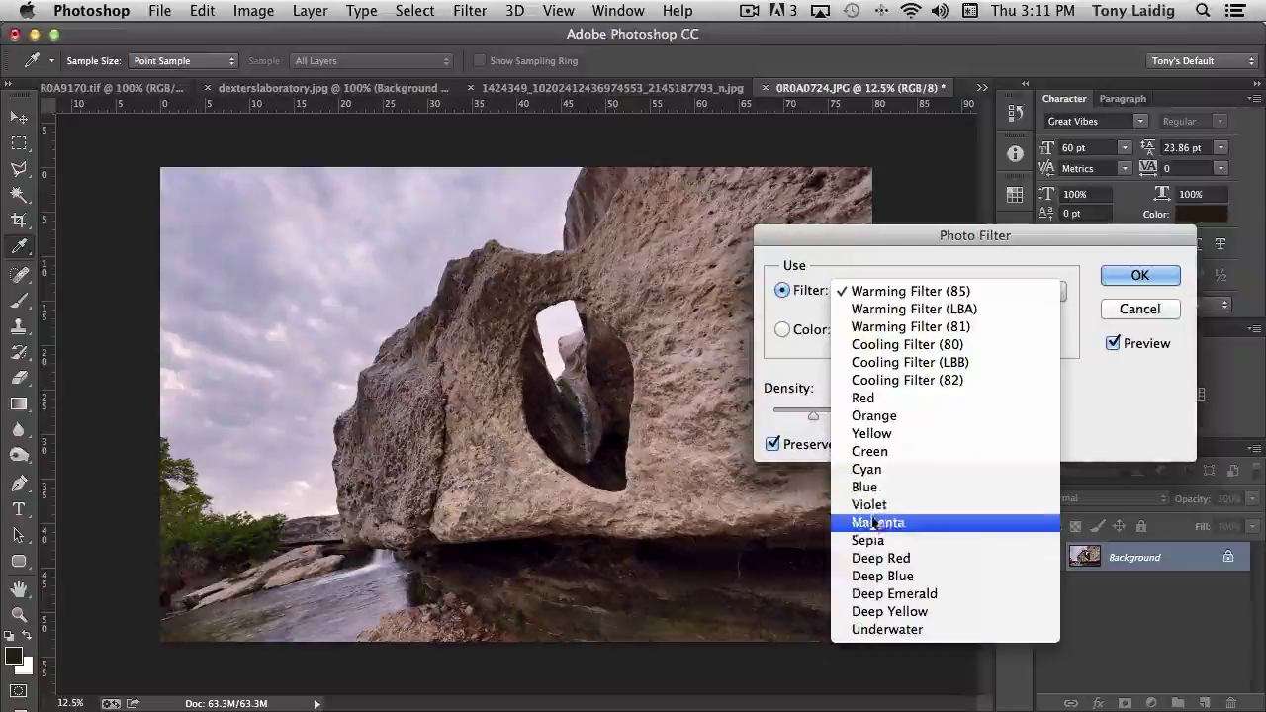
{"action": "left_click", "coordinate": [928, 380]}
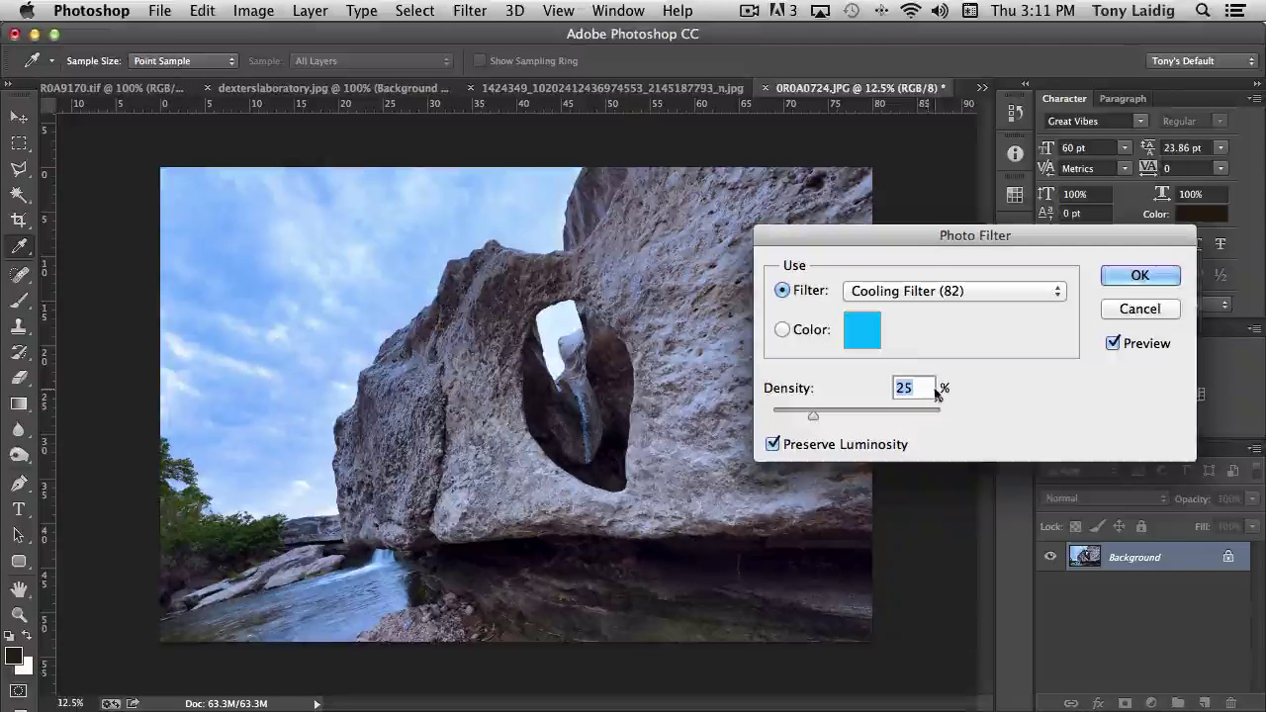
{"action": "left_click", "coordinate": [953, 292]}
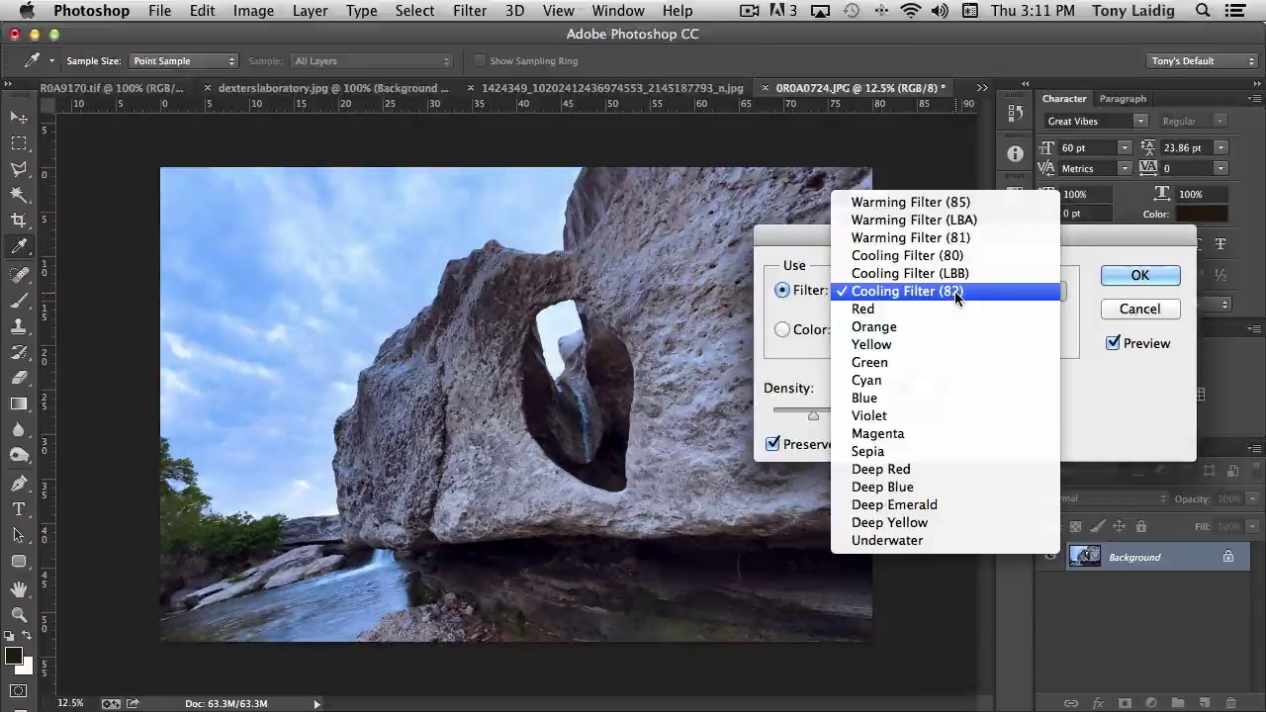
{"action": "left_click", "coordinate": [892, 364]}
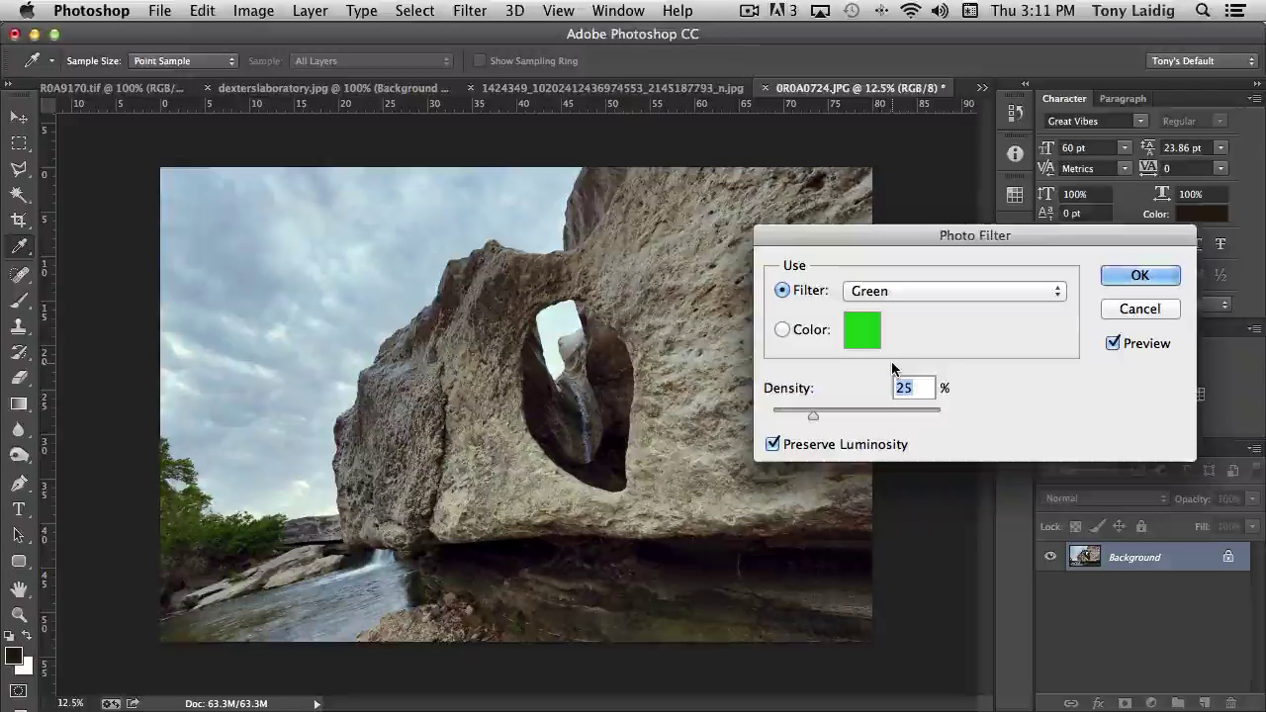
Try the Deep Red filter with the density lowered to 12%, and compare Cooling Filter (82) at that density
{"action": "left_click", "coordinate": [907, 291]}
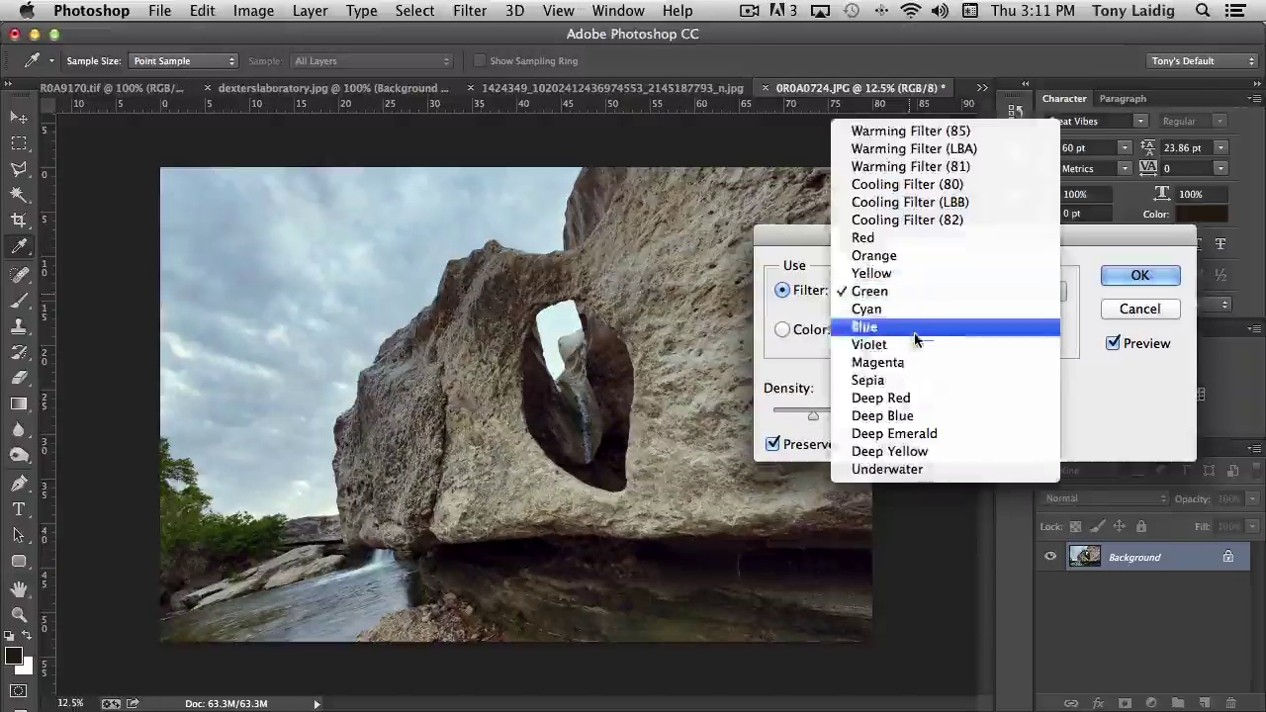
{"action": "left_click", "coordinate": [903, 399]}
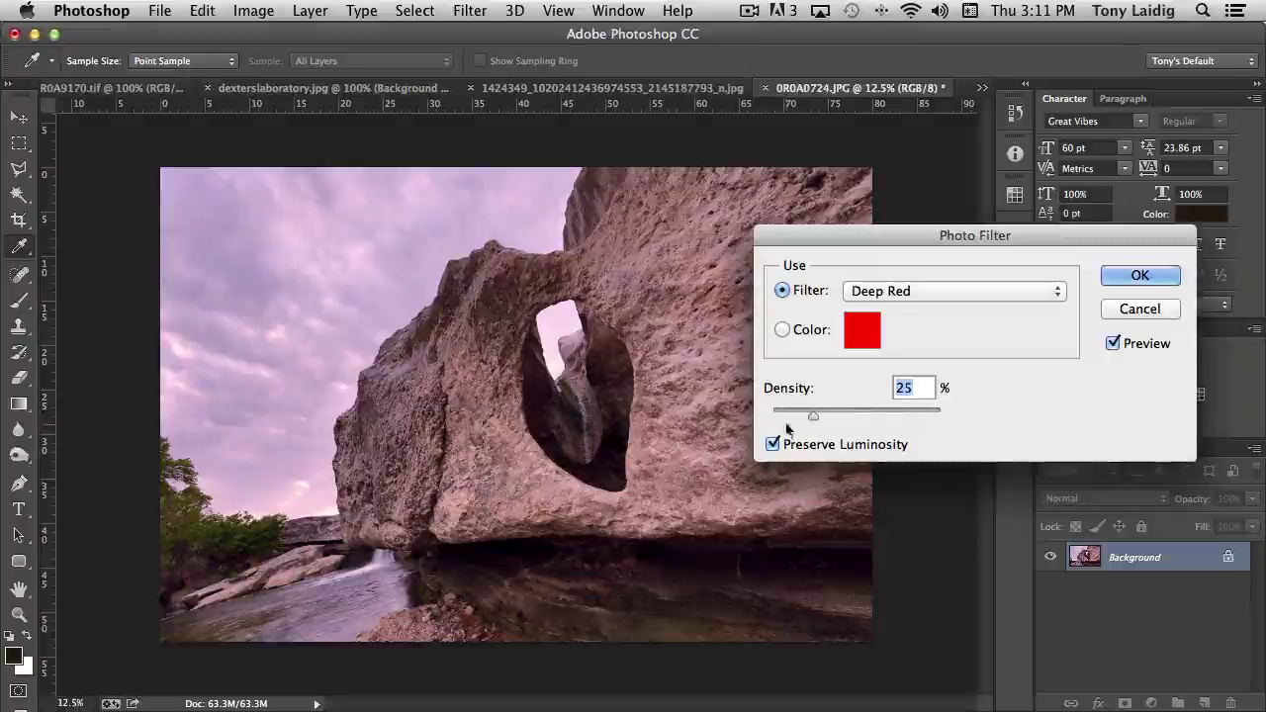
{"action": "mouse_move", "coordinate": [816, 420]}
{"action": "left_mouse_down"}
{"action": "mouse_move", "coordinate": [871, 419]}
{"action": "mouse_move", "coordinate": [791, 419]}
{"action": "left_mouse_up"}
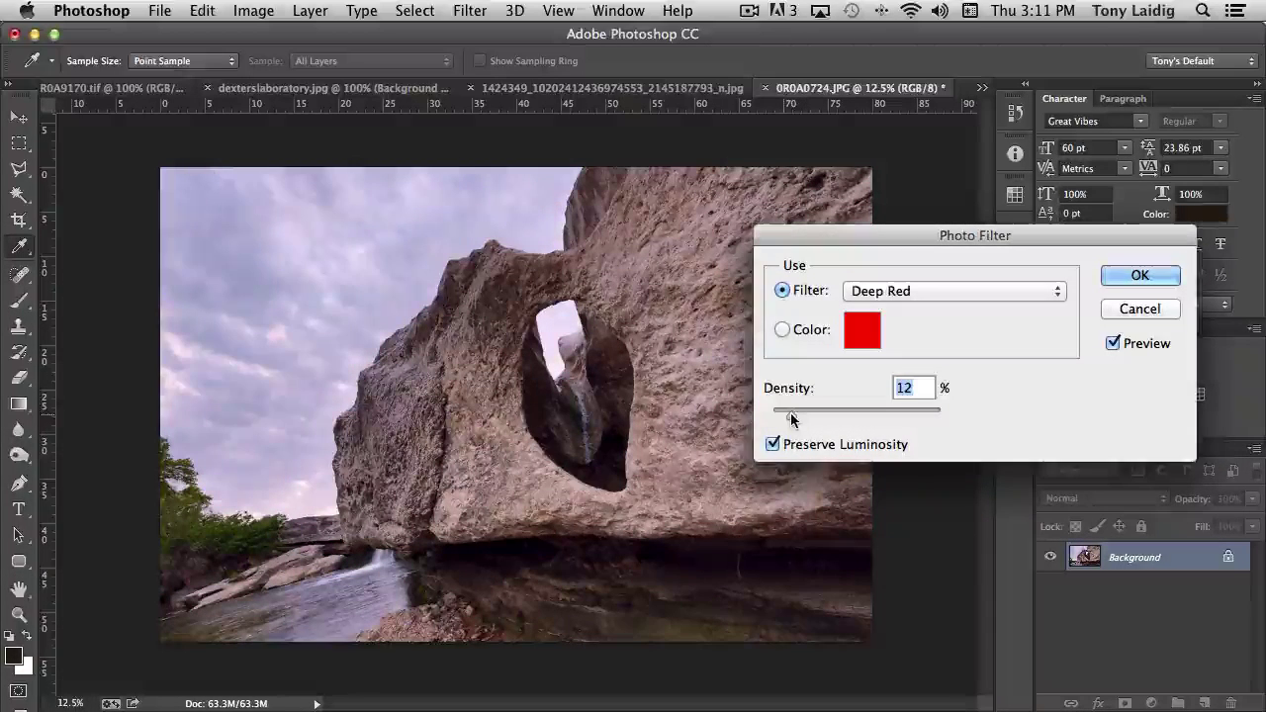
{"action": "left_click", "coordinate": [920, 288]}
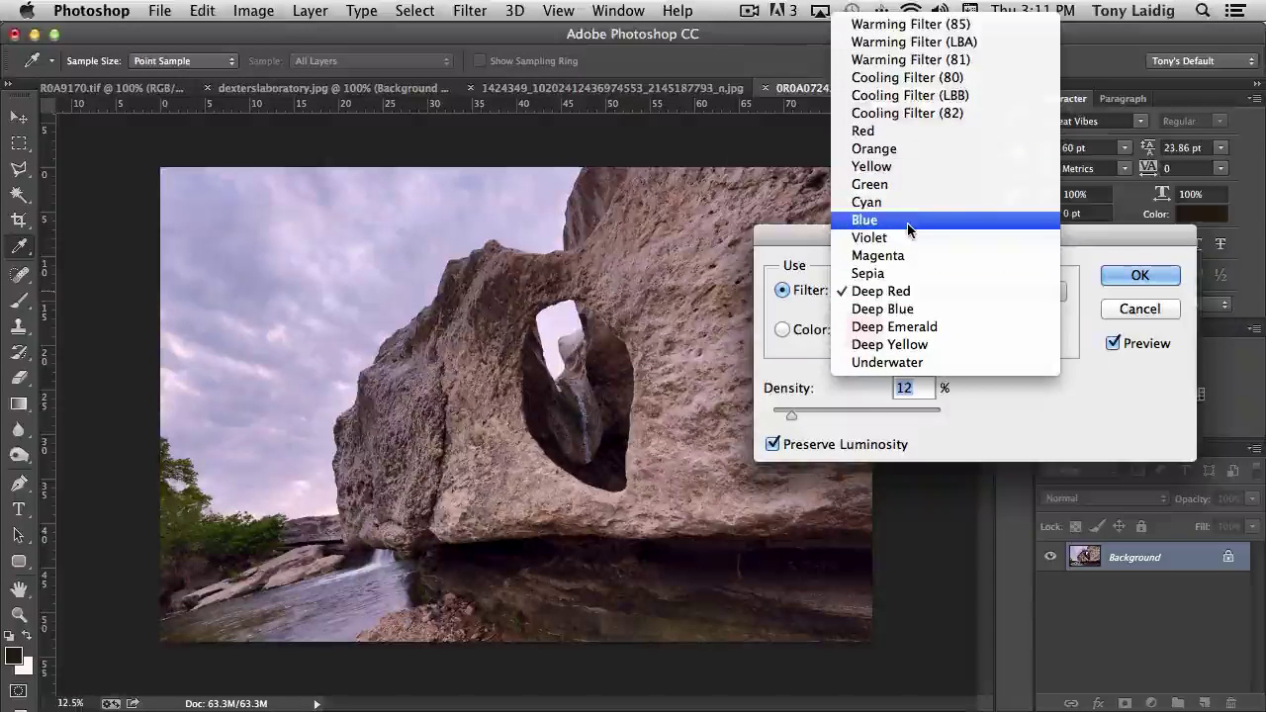
{"action": "left_click", "coordinate": [907, 113]}
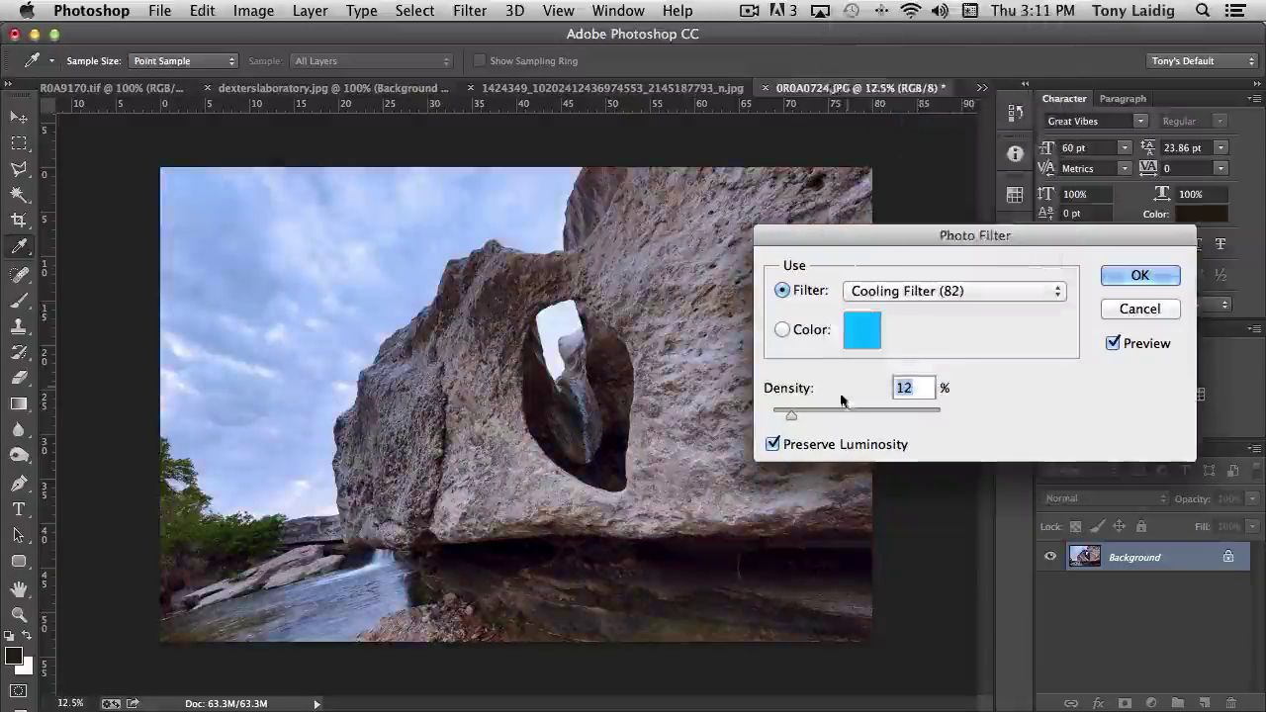
Choose Warming Filter (81) and set its density to 23% after trying a stronger 64%
{"action": "left_click", "coordinate": [910, 297]}
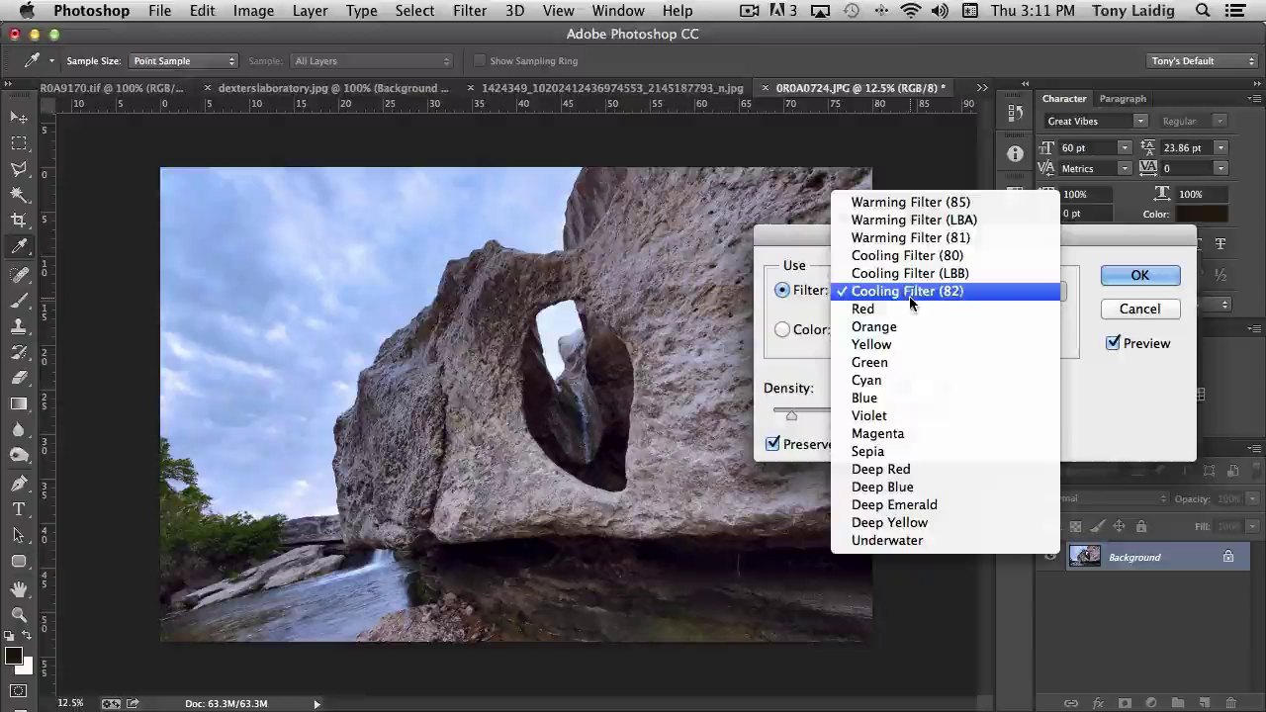
{"action": "left_click", "coordinate": [919, 237]}
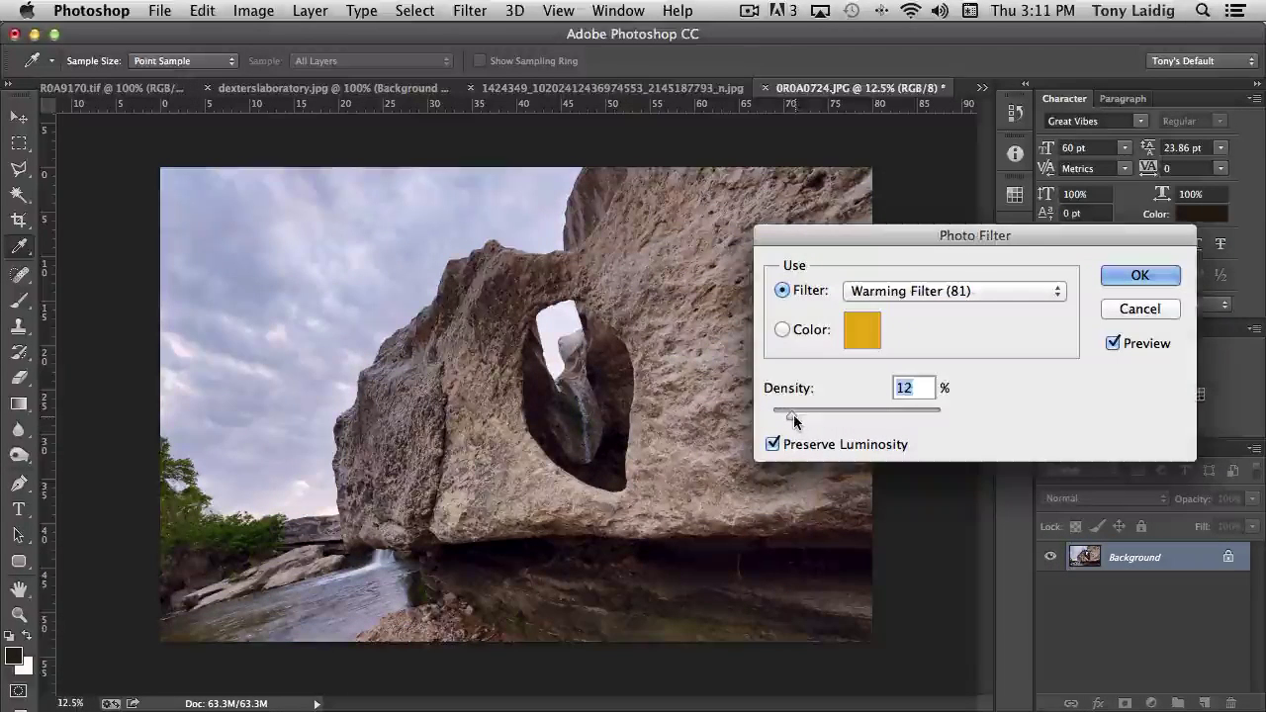
{"action": "left_click_drag", "start_coordinate": [793, 416], "coordinate": [880, 421]}
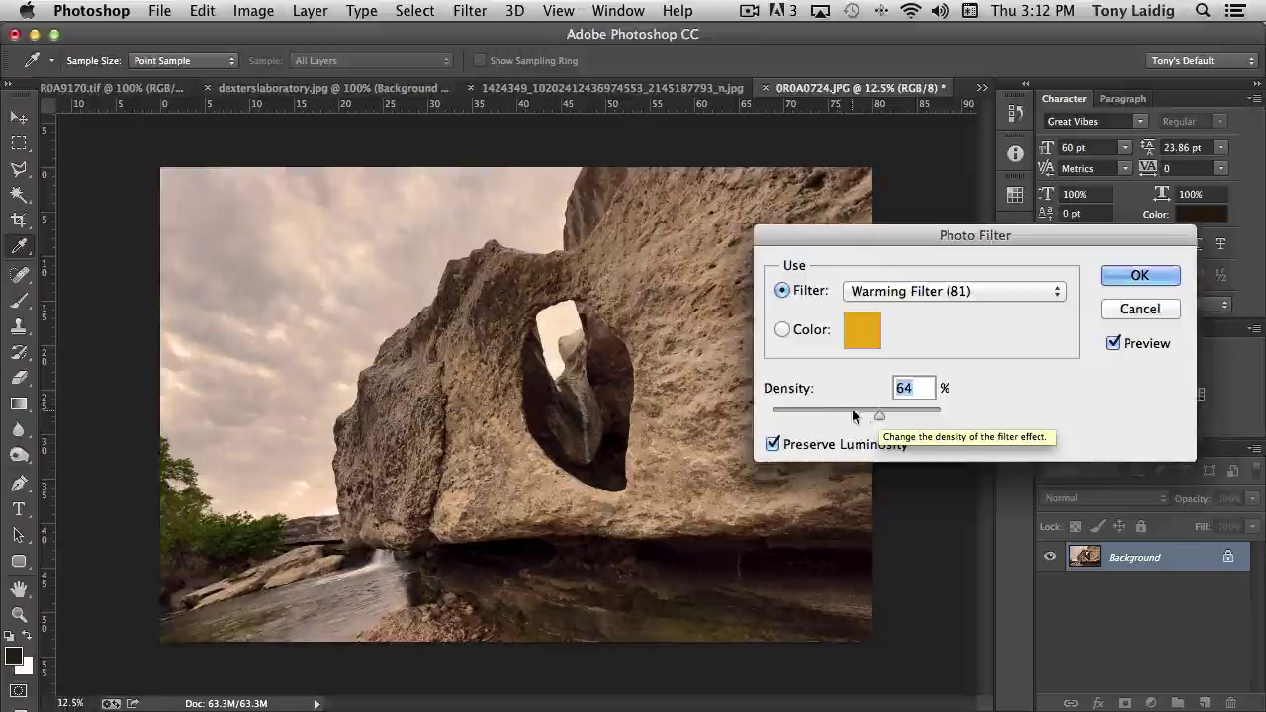
{"action": "left_click_drag", "start_coordinate": [881, 416], "coordinate": [810, 417]}
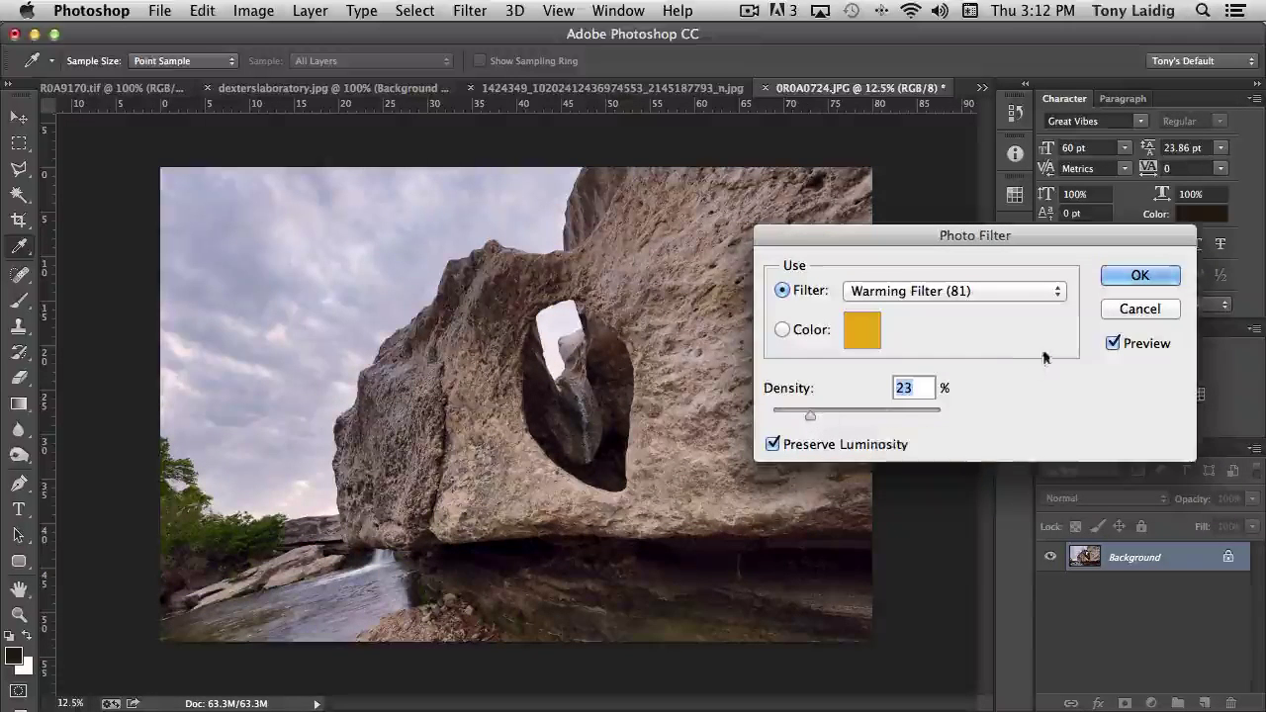
Compare the photo with and without the warming filter by toggling the preview several times
{"action": "left_click", "coordinate": [1112, 344]}
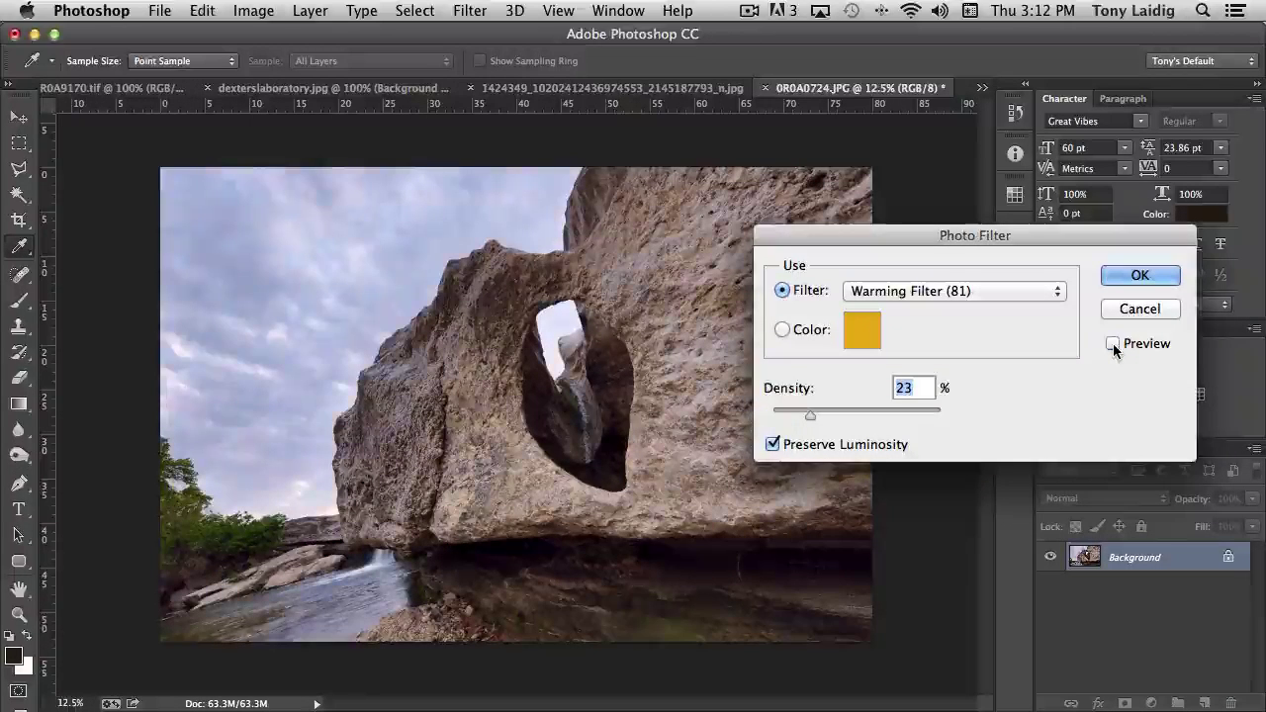
{"action": "left_click", "coordinate": [1114, 344]}
{"action": "left_click", "coordinate": [1114, 346]}
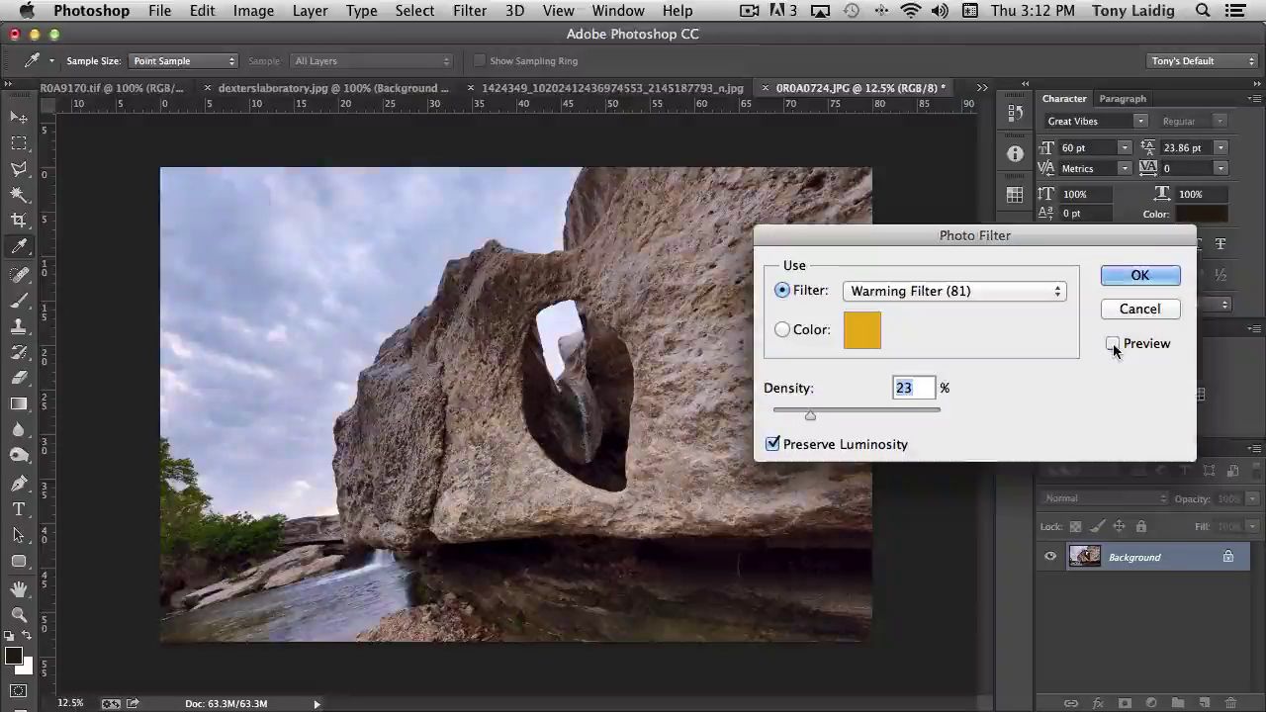
{"action": "left_click", "coordinate": [1114, 346]}
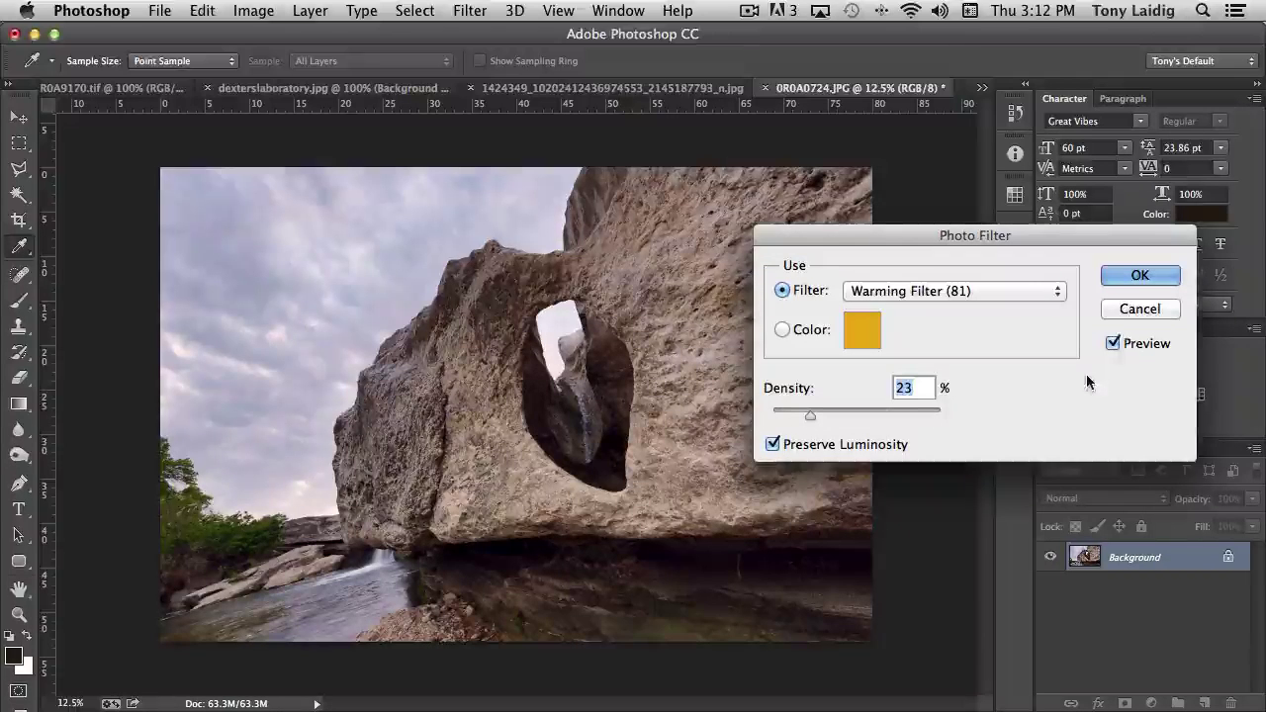
{"action": "left_click", "coordinate": [1115, 345]}
{"action": "left_click", "coordinate": [1115, 345]}
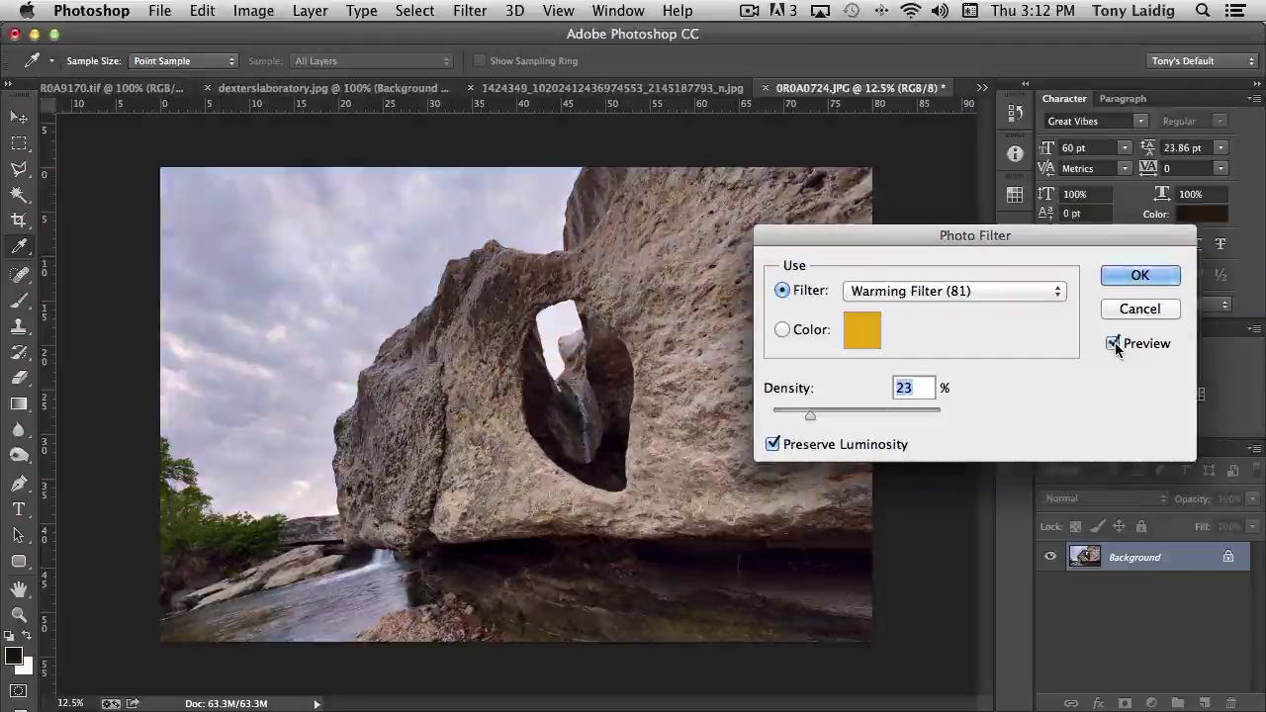
Apply the Photo Filter with Warming Filter (81) at 23% density to the photo
{"action": "left_click", "coordinate": [1140, 275]}
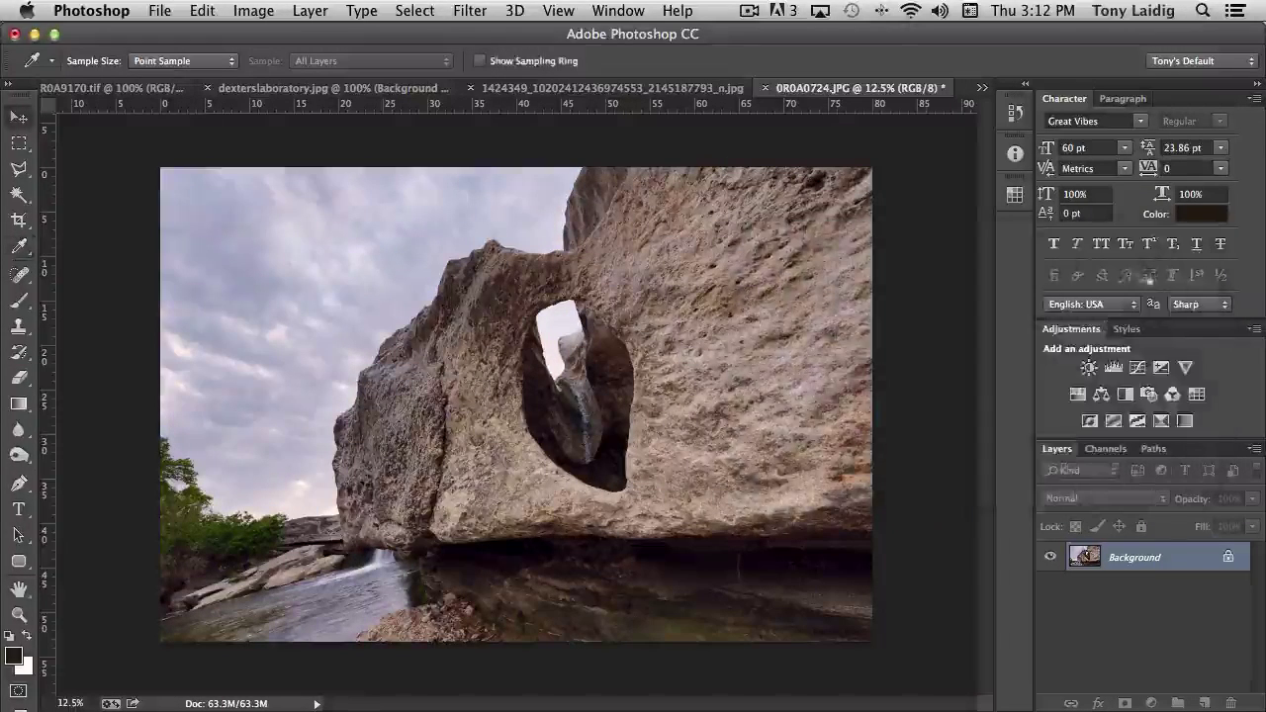
Try the Channel Mixer's Black & White with Orange Filter (RGB) preset on the photo
{"action": "left_click", "coordinate": [253, 11]}
{"action": "mouse_move", "coordinate": [256, 66]}
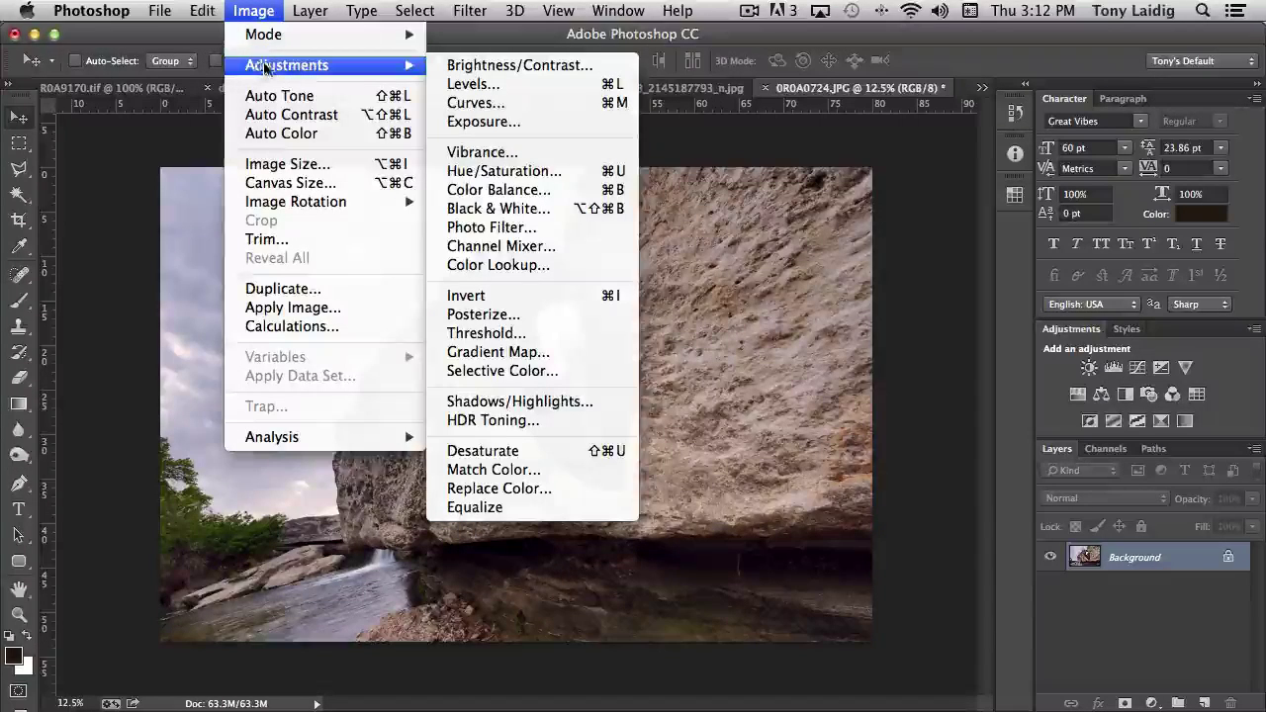
{"action": "left_click", "coordinate": [552, 248]}
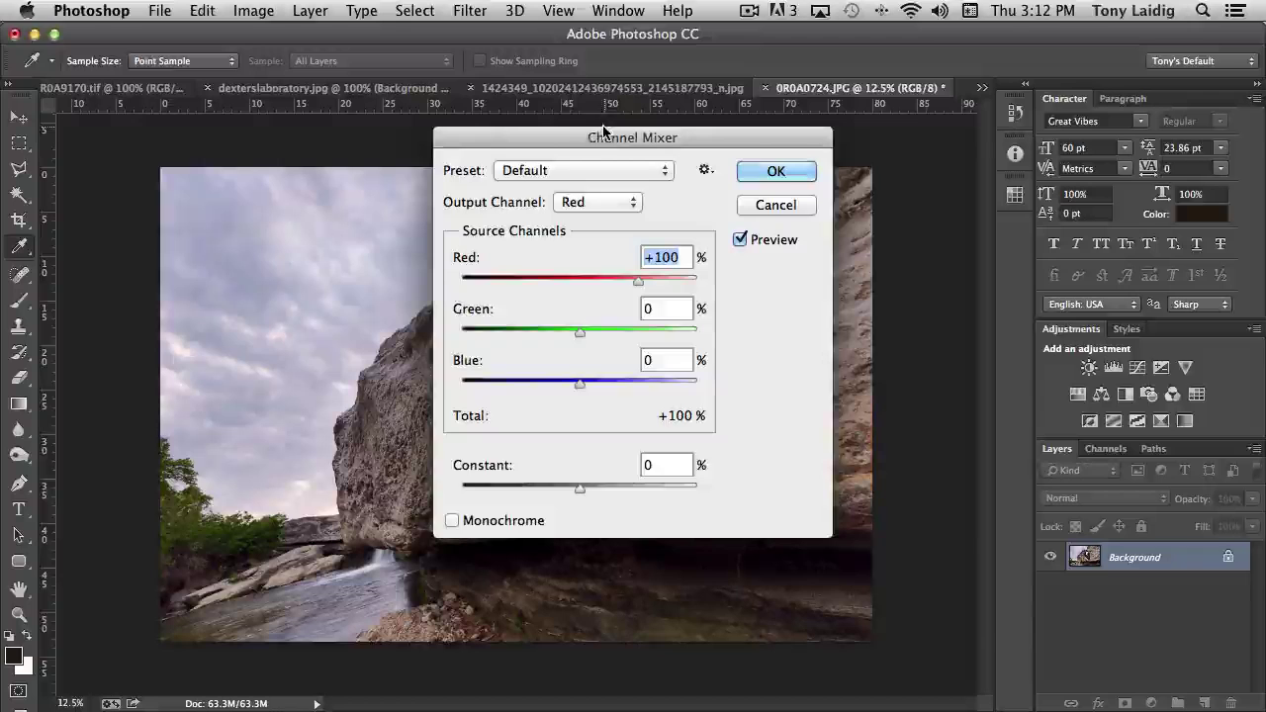
{"action": "left_click_drag", "start_coordinate": [562, 137], "coordinate": [865, 113]}
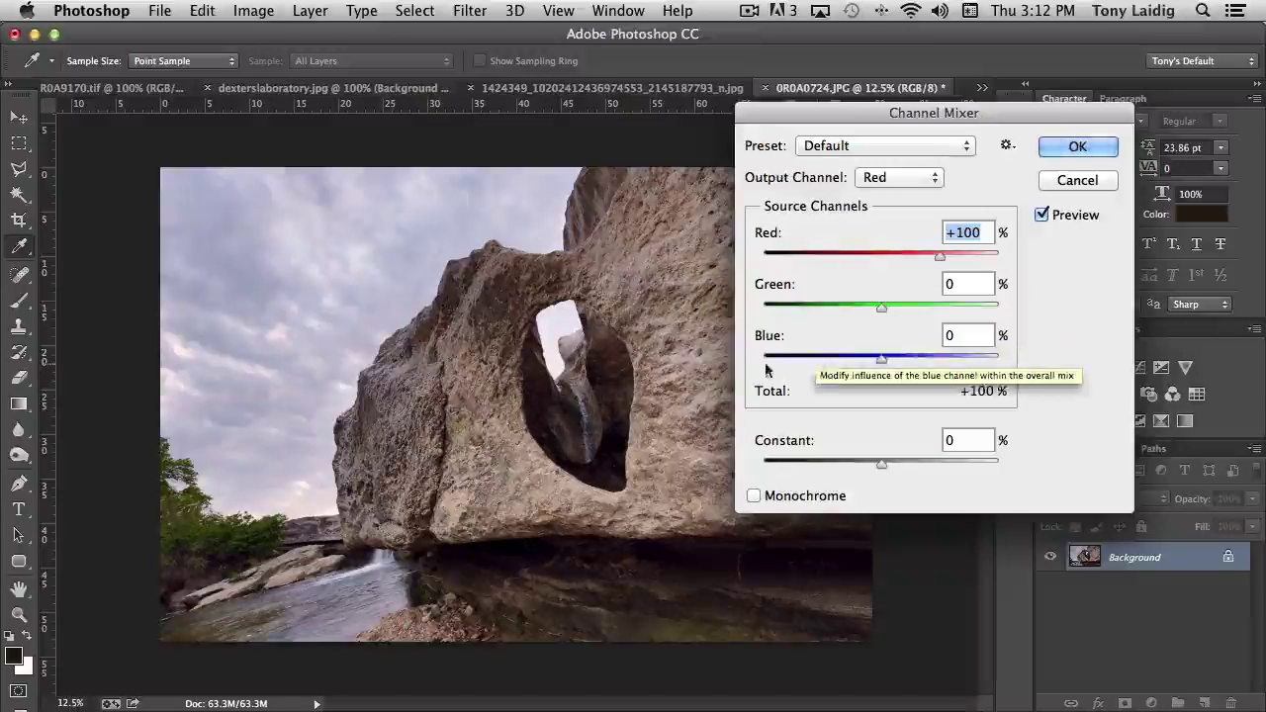
{"action": "left_click", "coordinate": [886, 143]}
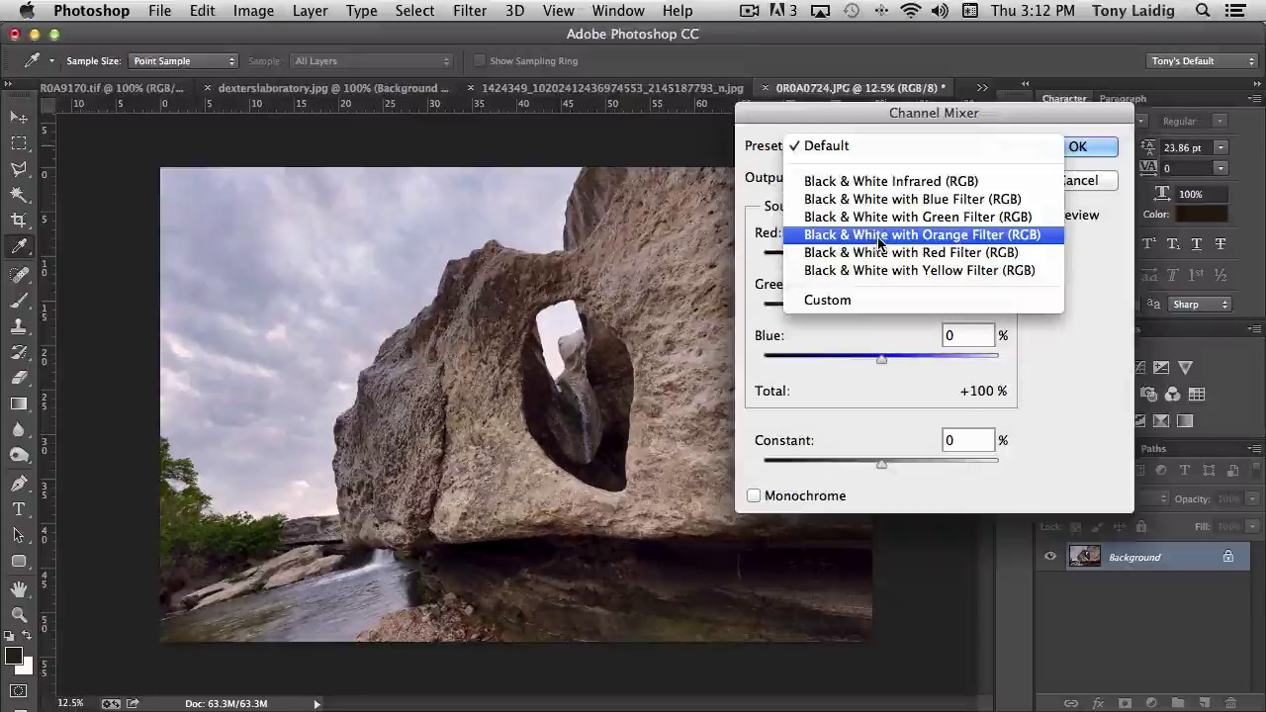
{"action": "left_click", "coordinate": [937, 237]}
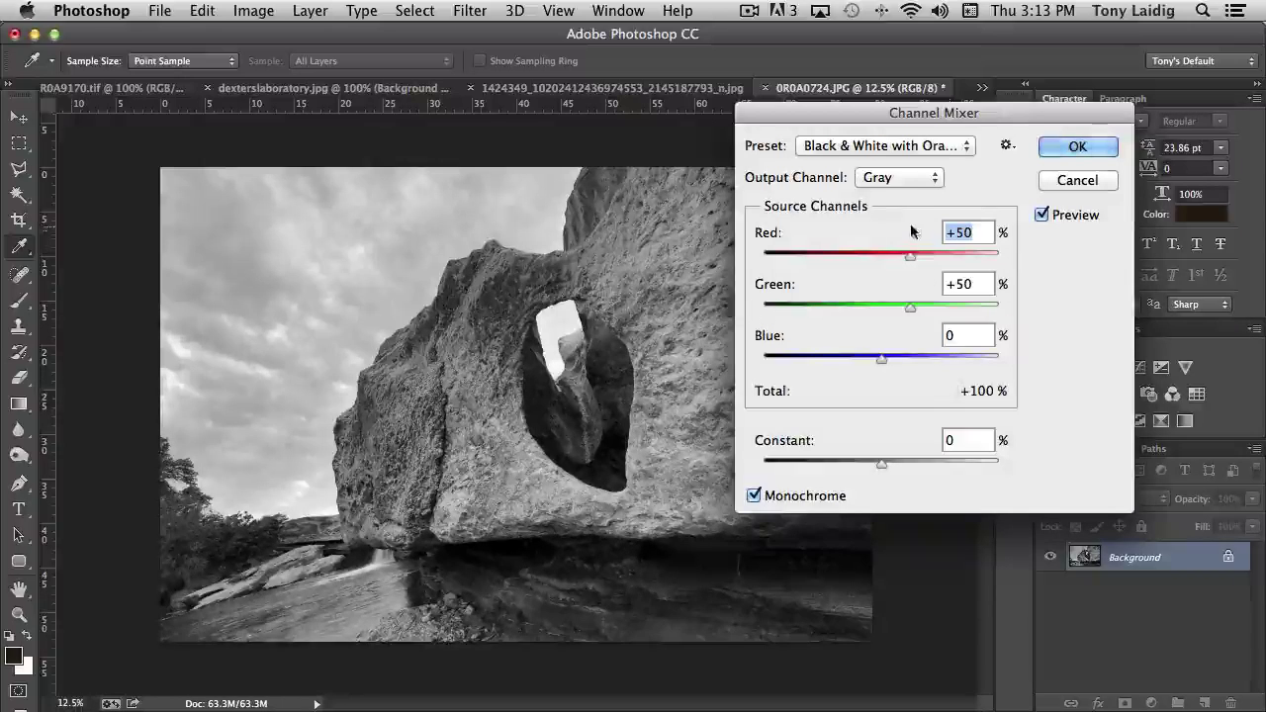
Check the output channel choices for the monochrome mix and restore the Channel Mixer's Default preset
{"action": "left_click", "coordinate": [895, 180]}
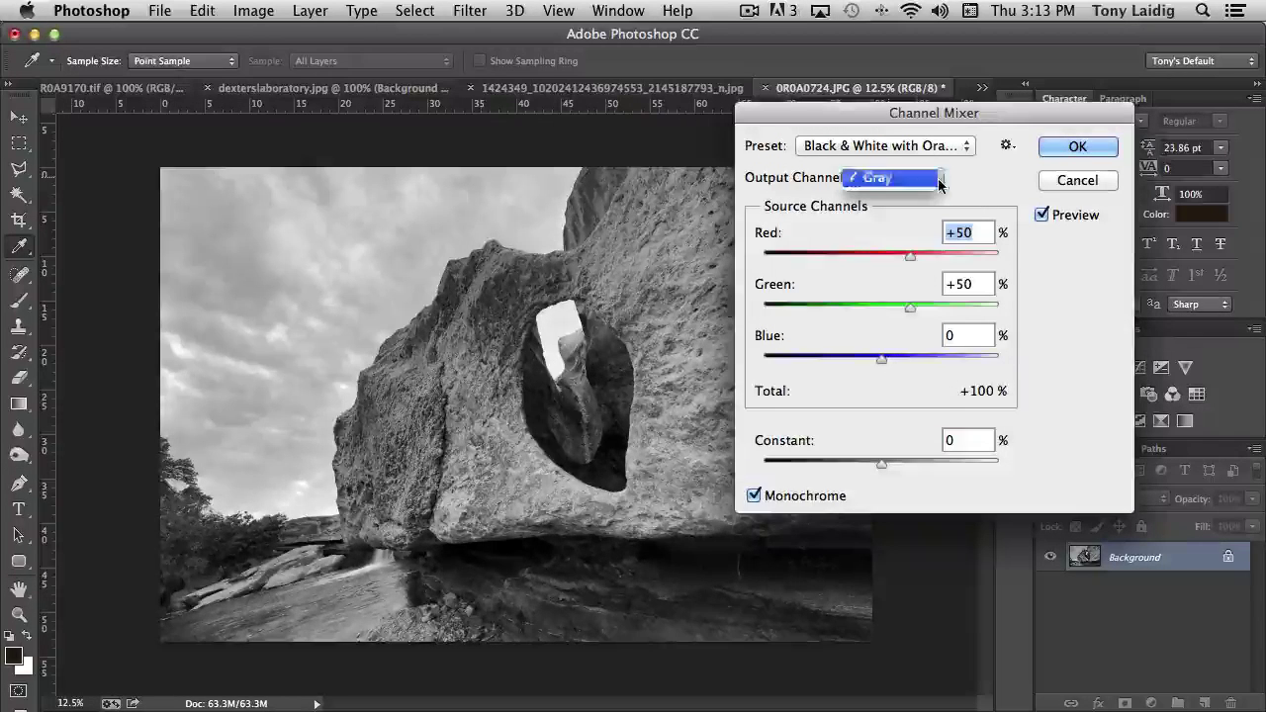
{"action": "left_click", "coordinate": [914, 178]}
{"action": "left_click", "coordinate": [911, 147]}
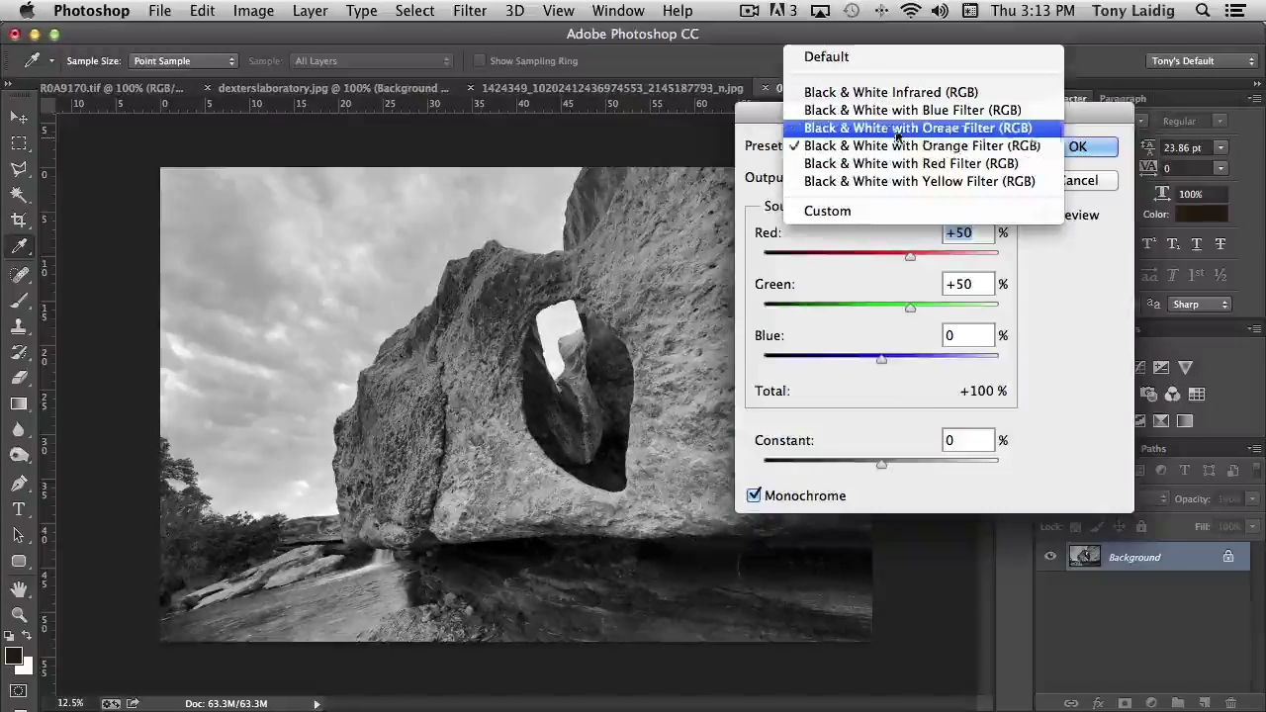
{"action": "left_click", "coordinate": [835, 50]}
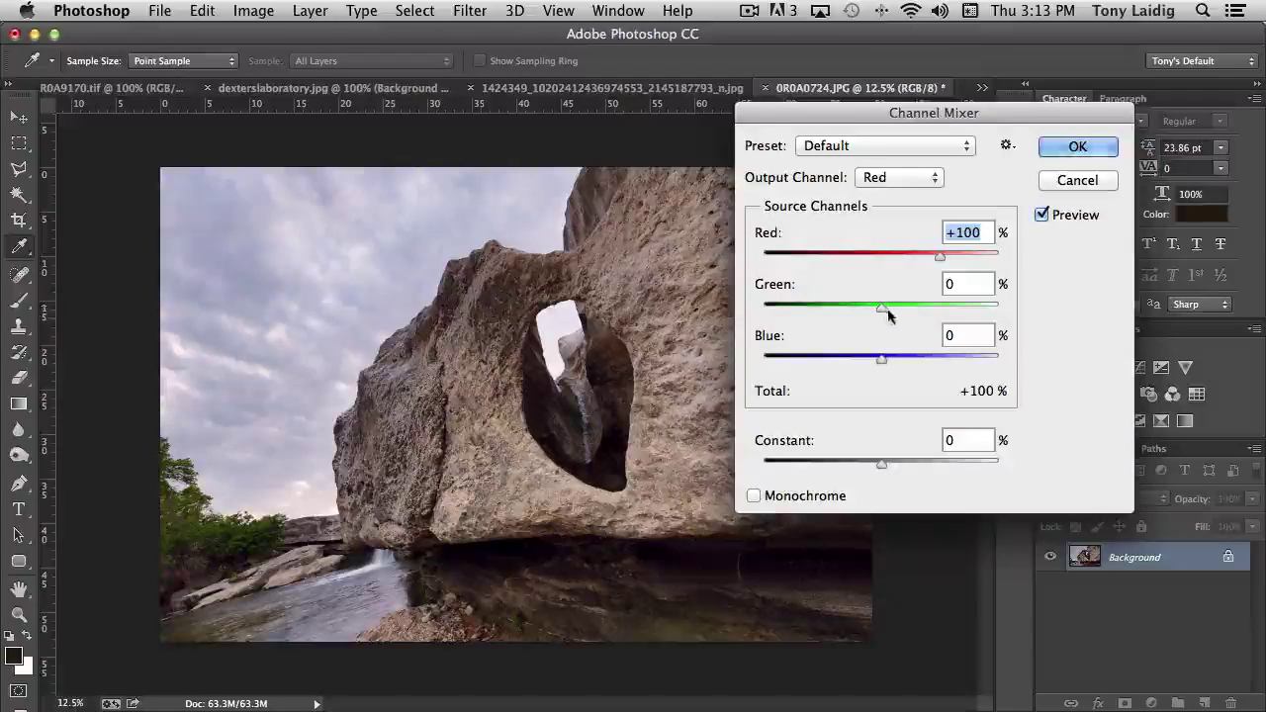
Try Green at -44% and Blue at +38% for the Red output channel, and discard the Channel Mixer changes
{"action": "left_click_drag", "start_coordinate": [887, 312], "coordinate": [855, 308]}
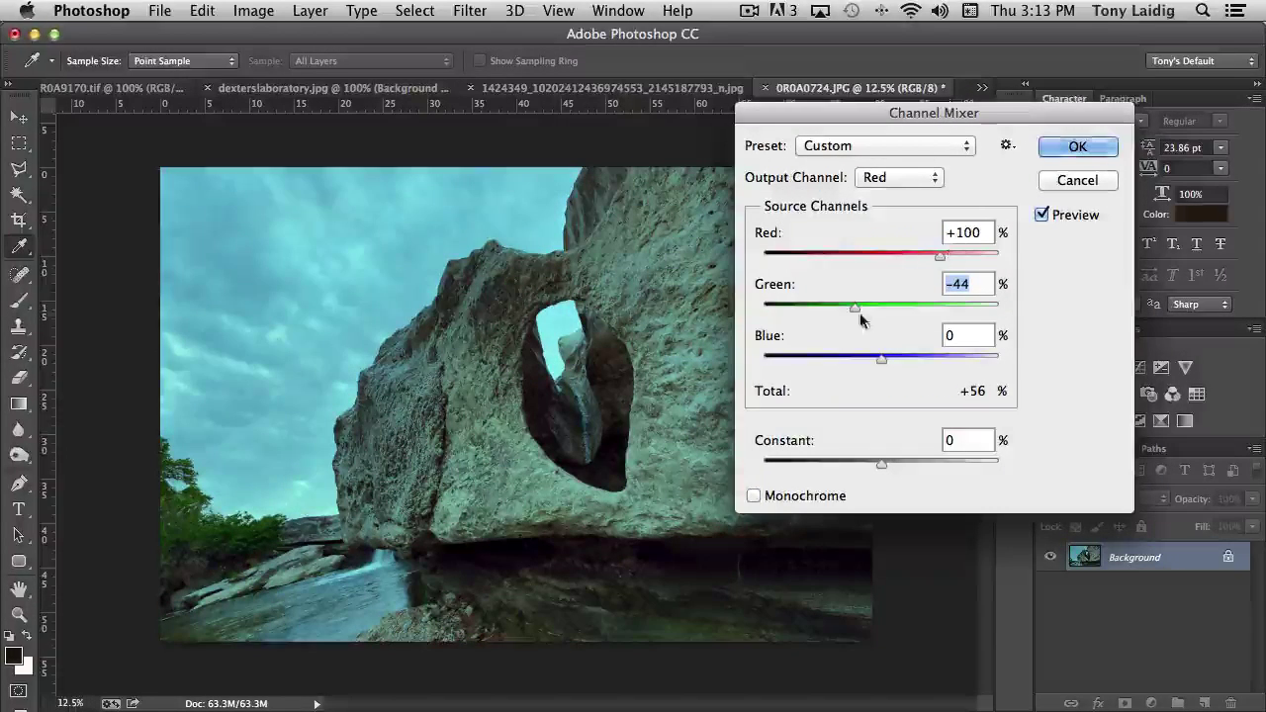
{"action": "mouse_move", "coordinate": [883, 362]}
{"action": "left_mouse_down"}
{"action": "mouse_move", "coordinate": [927, 360]}
{"action": "mouse_move", "coordinate": [902, 363]}
{"action": "left_mouse_up"}
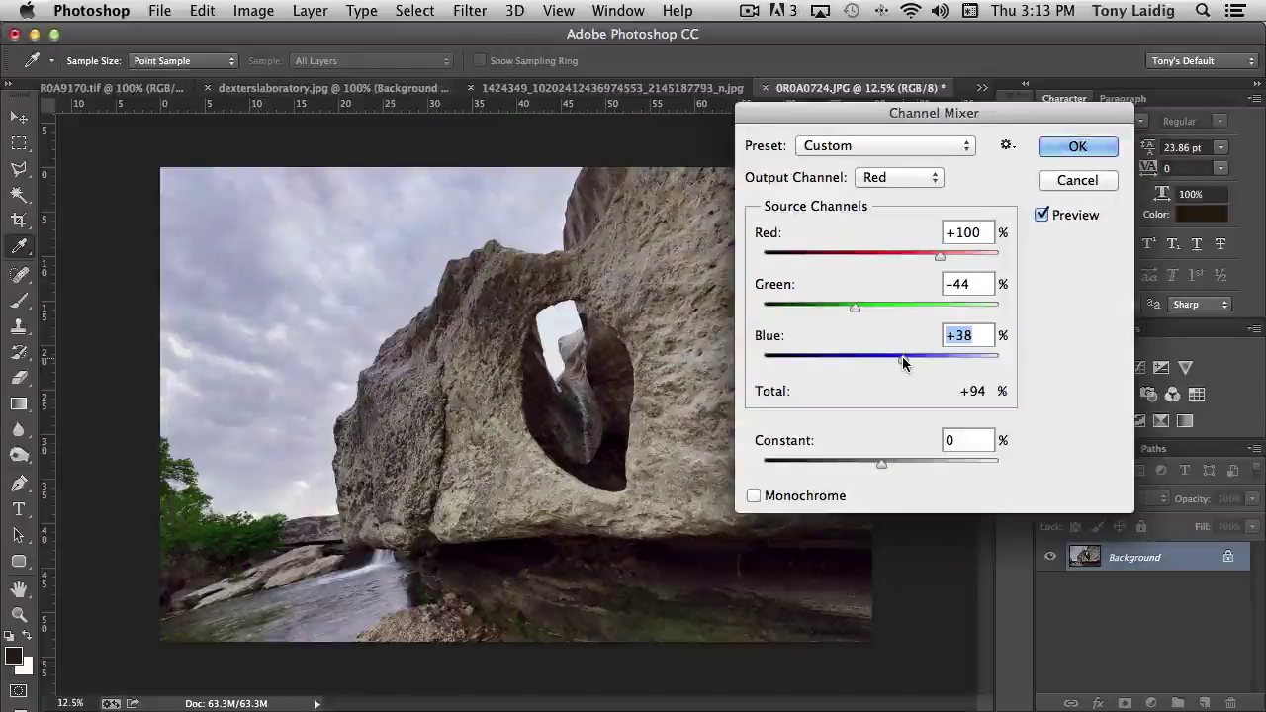
{"action": "left_click", "coordinate": [1074, 180]}
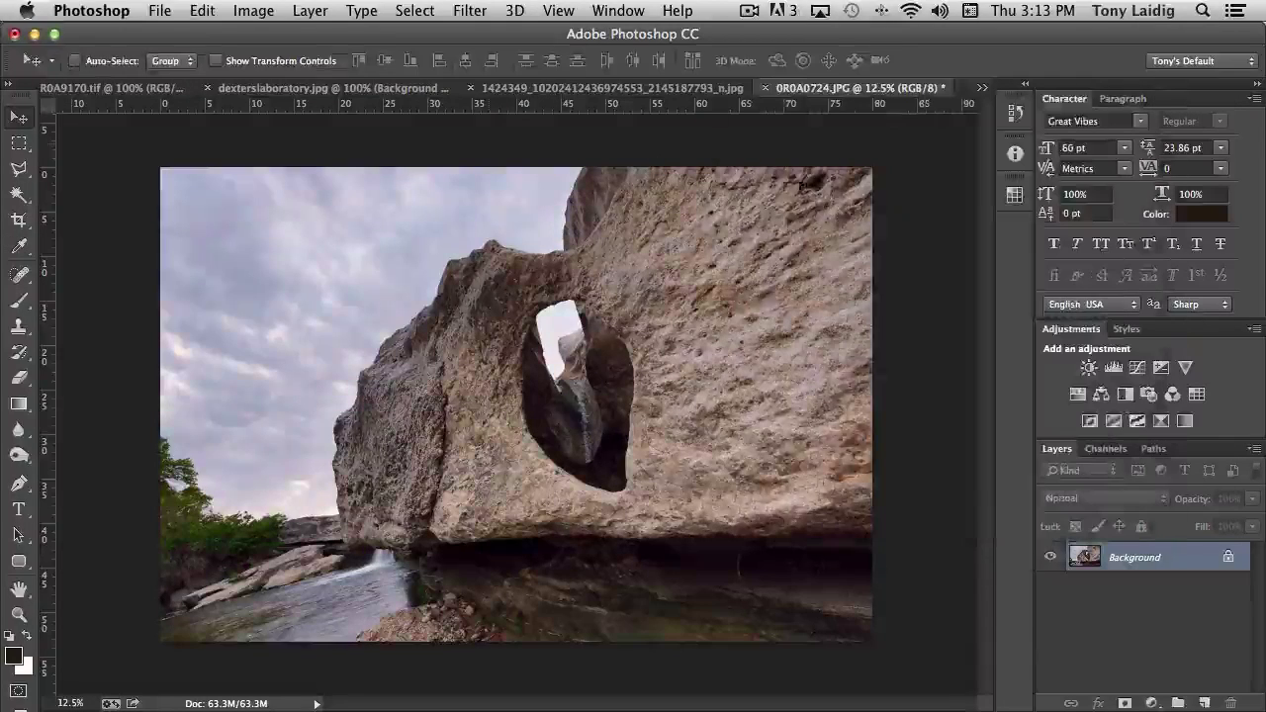
Try a Color Lookup with the Sienna-Blue abstract profile on the photo and discard it
{"action": "left_click", "coordinate": [252, 11]}
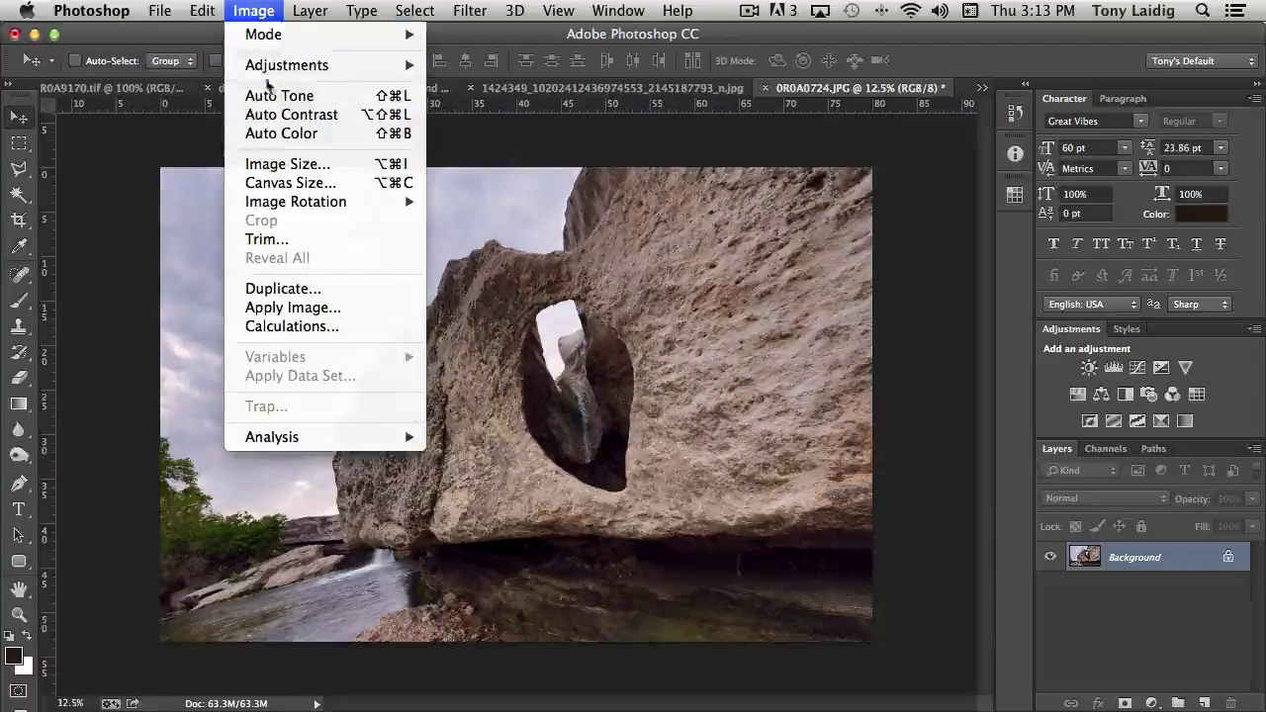
{"action": "mouse_move", "coordinate": [269, 73]}
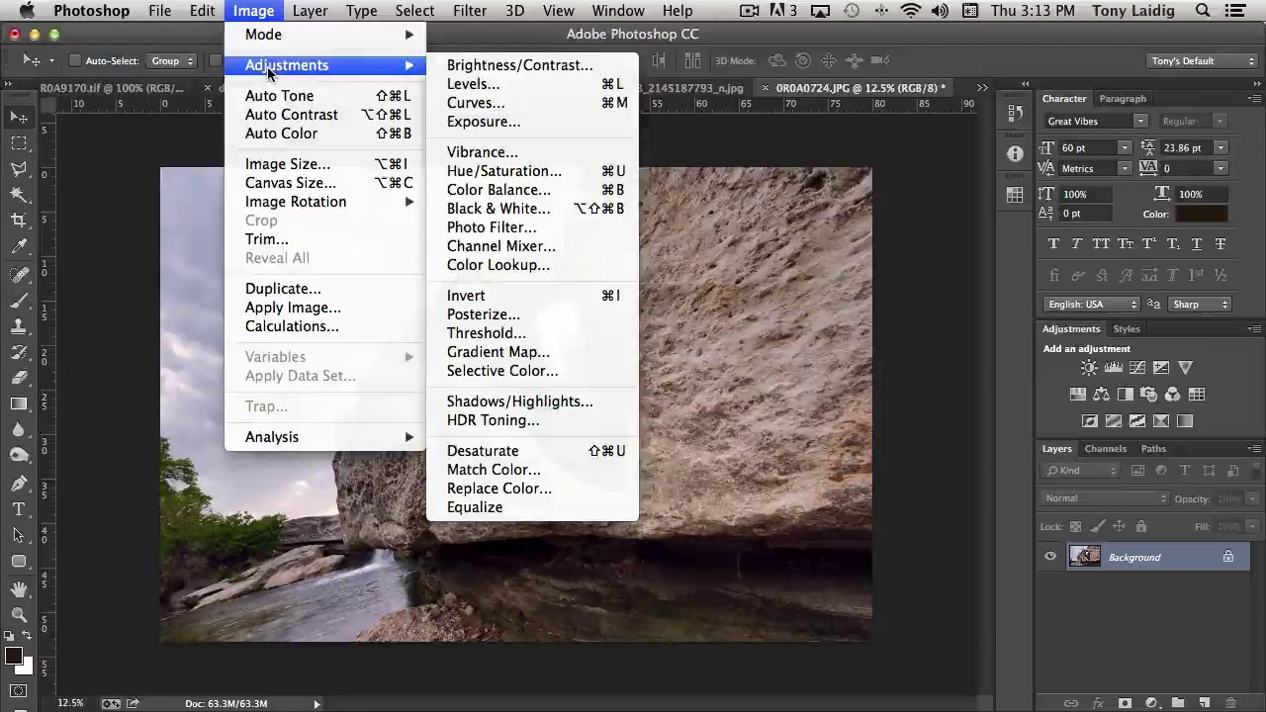
{"action": "left_click", "coordinate": [554, 265]}
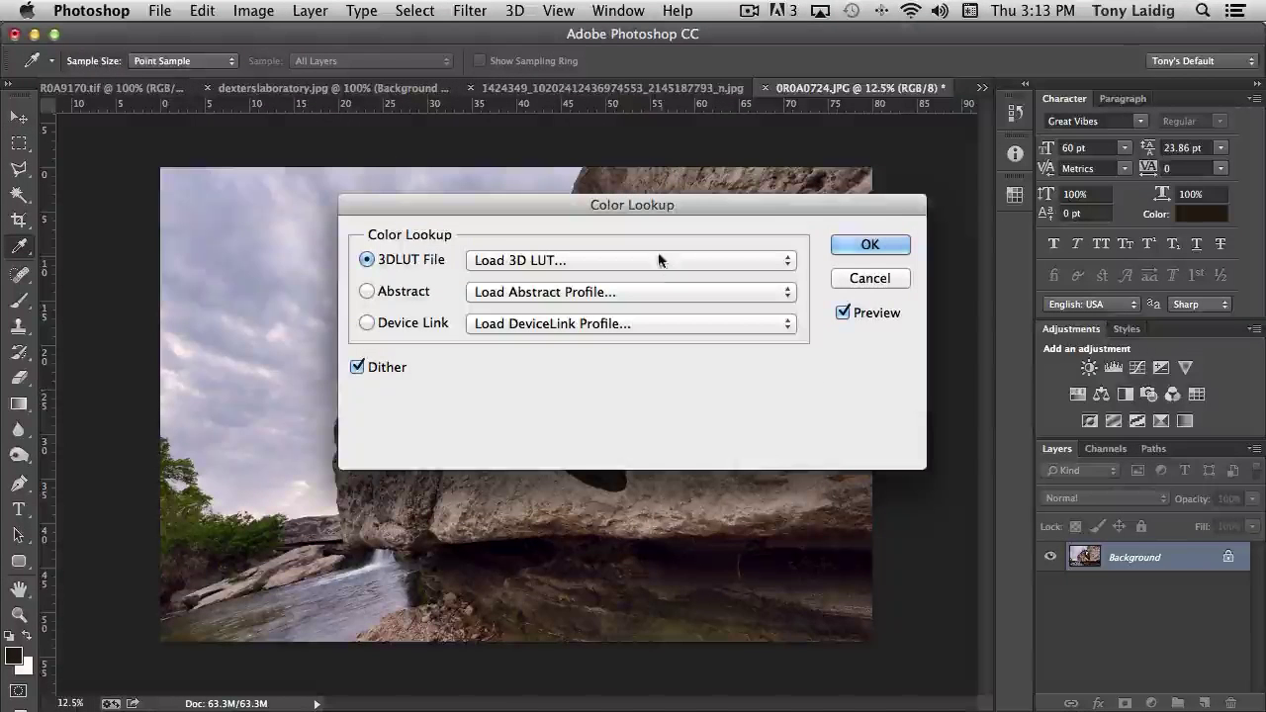
{"action": "left_click_drag", "start_coordinate": [585, 211], "coordinate": [847, 189]}
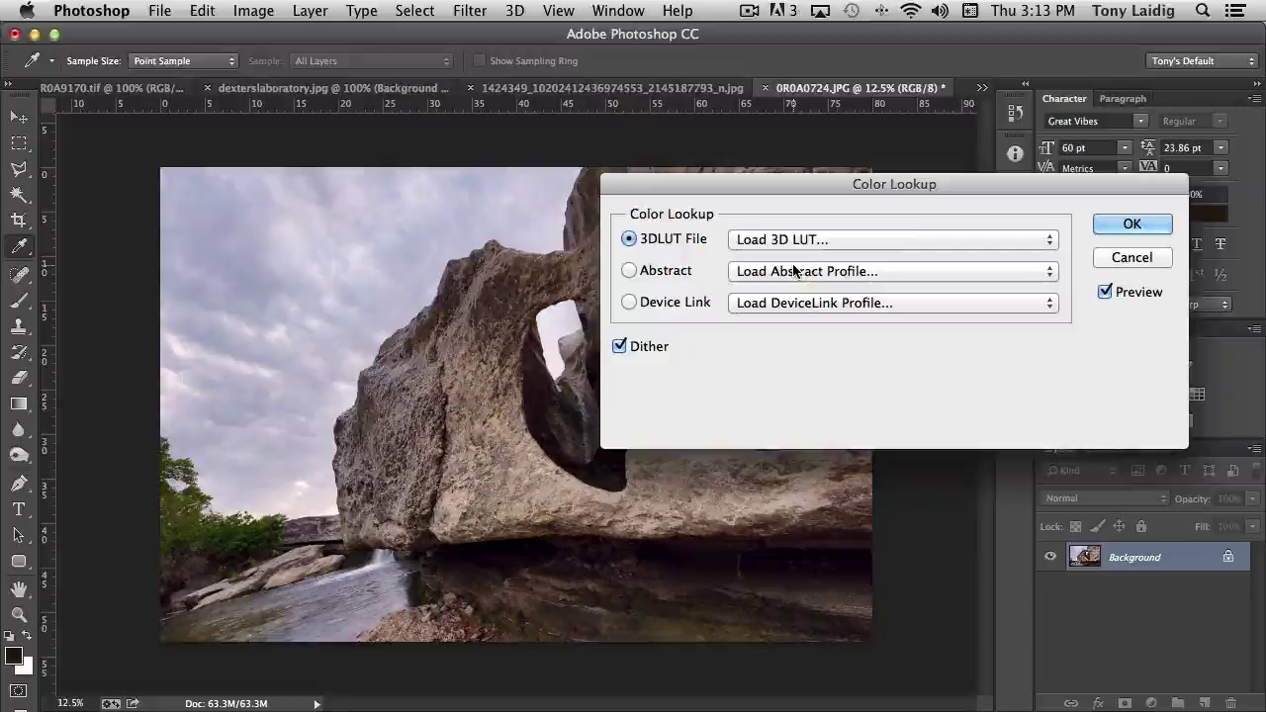
{"action": "left_click", "coordinate": [851, 274]}
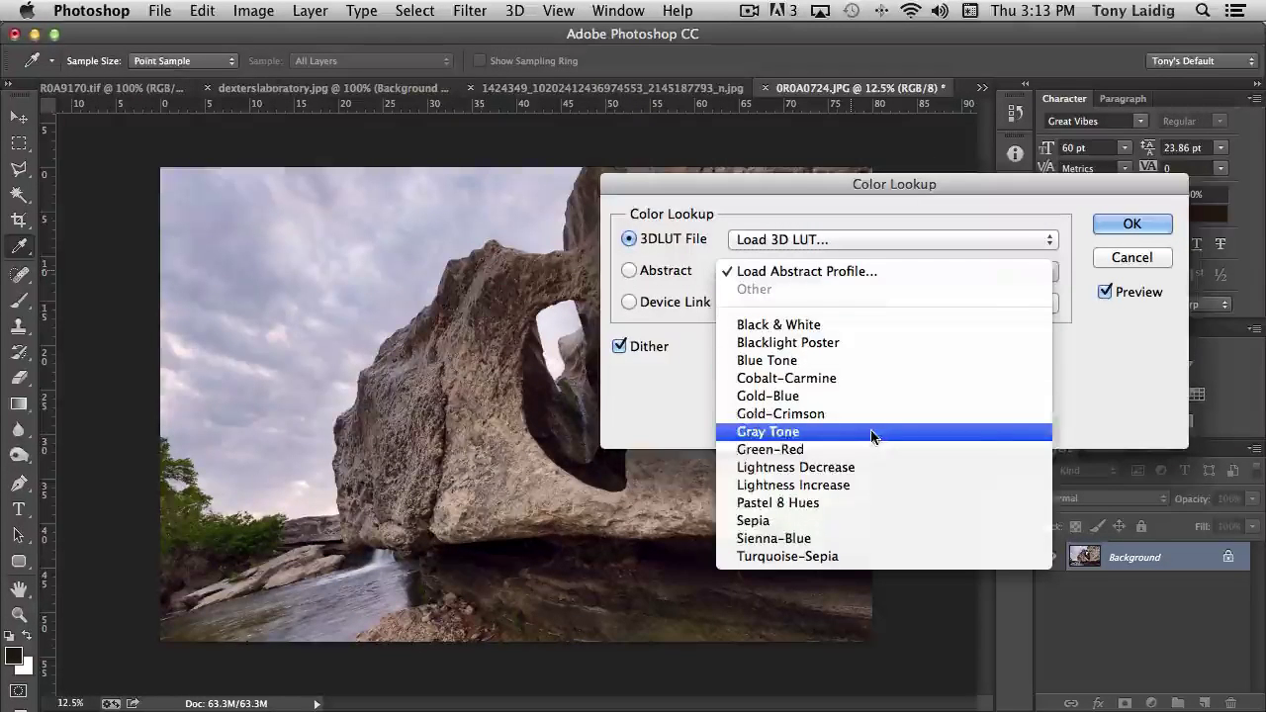
{"action": "left_click", "coordinate": [806, 538]}
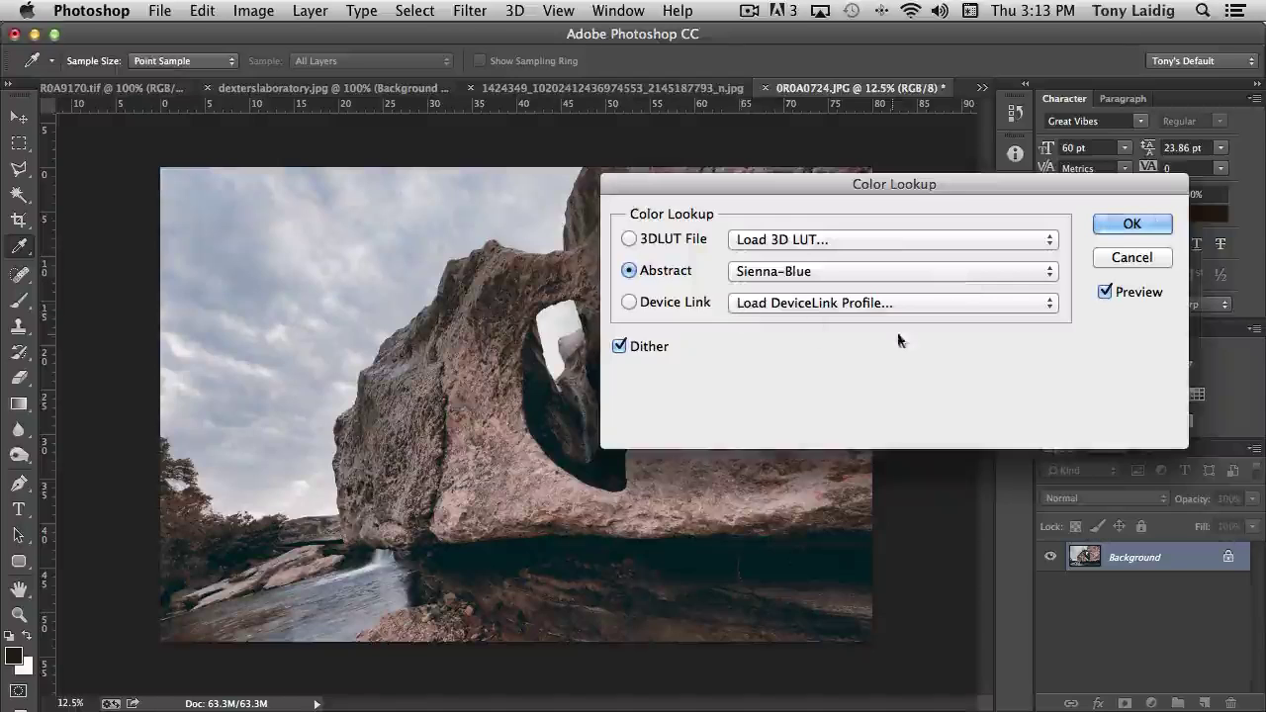
{"action": "left_click", "coordinate": [1132, 258]}
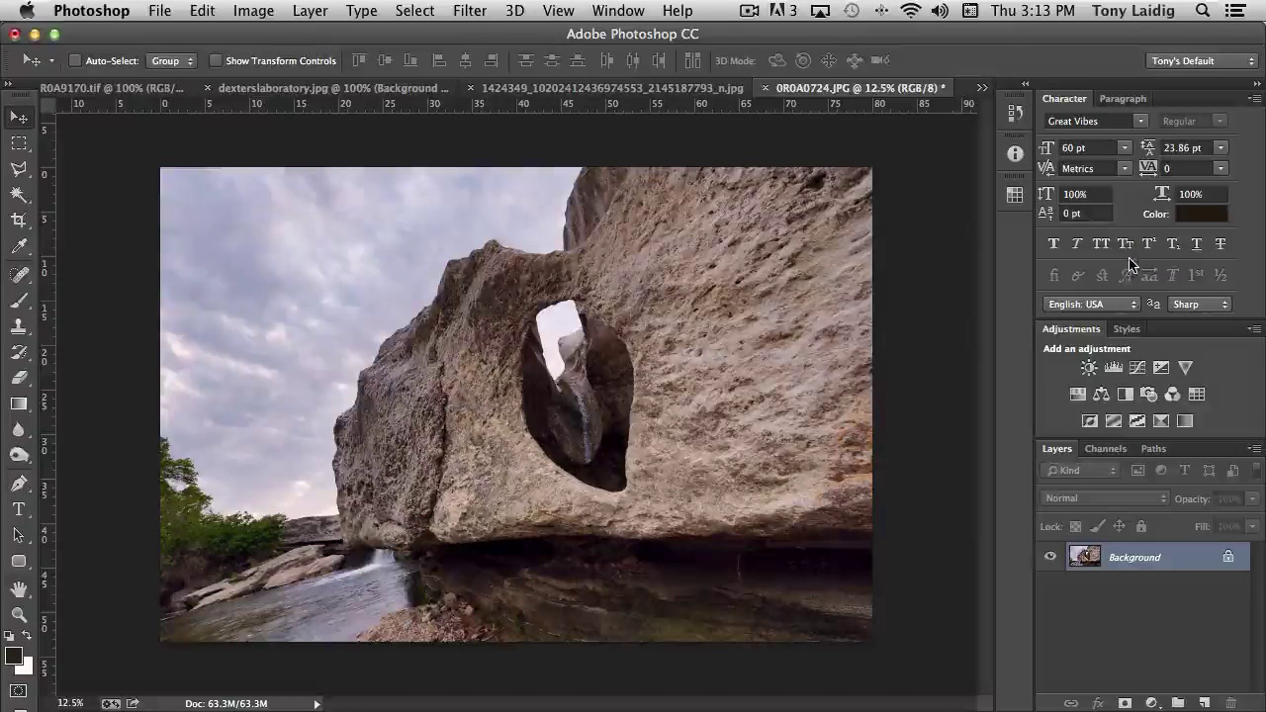
{"action": "left_click", "coordinate": [750, 9]}
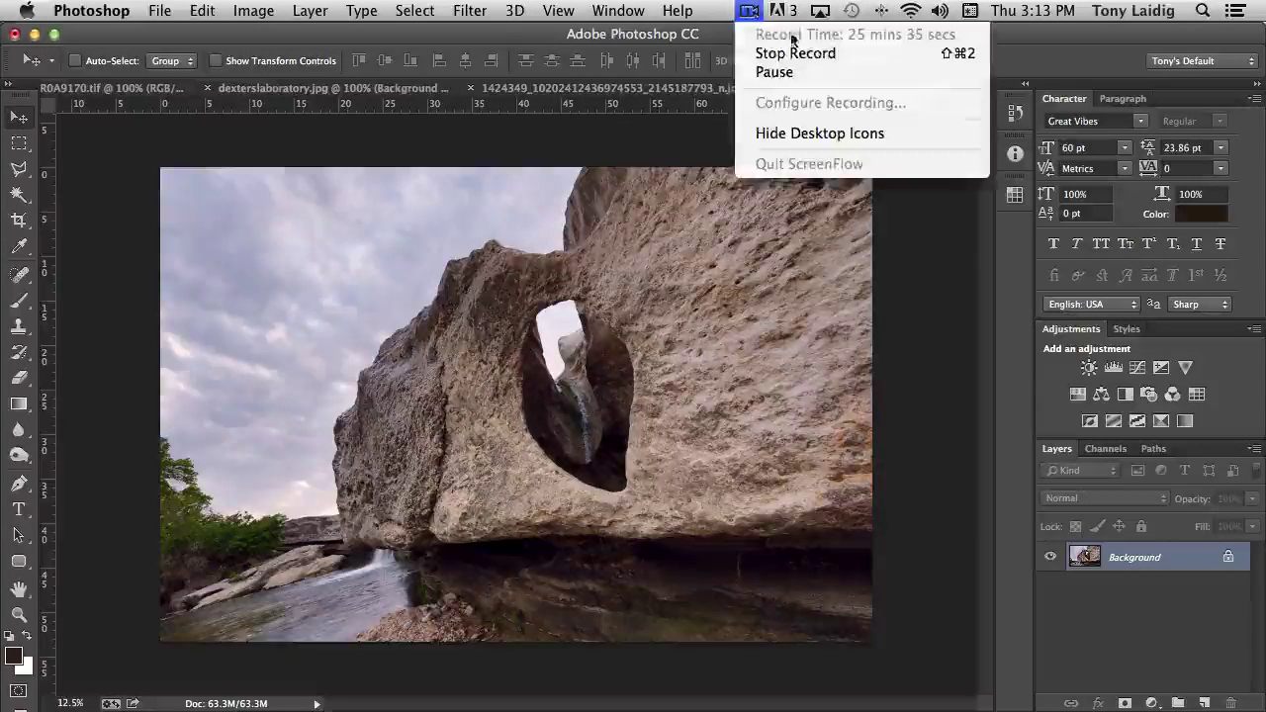